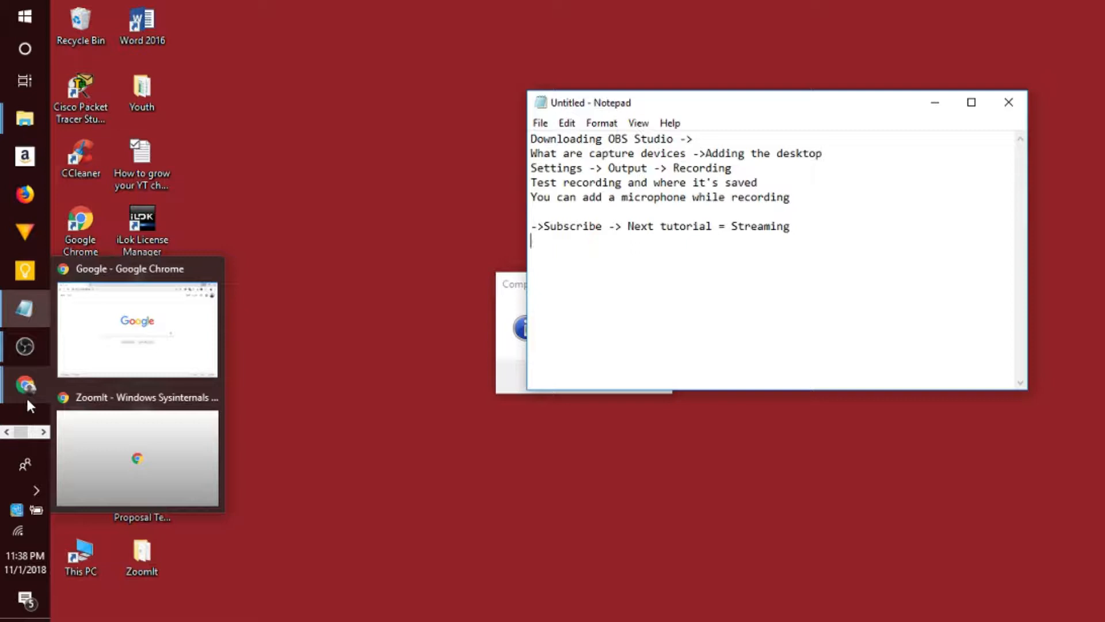
- Close the ZoomIt browser window and bring the Google window in Chrome to the front
click(106, 426)
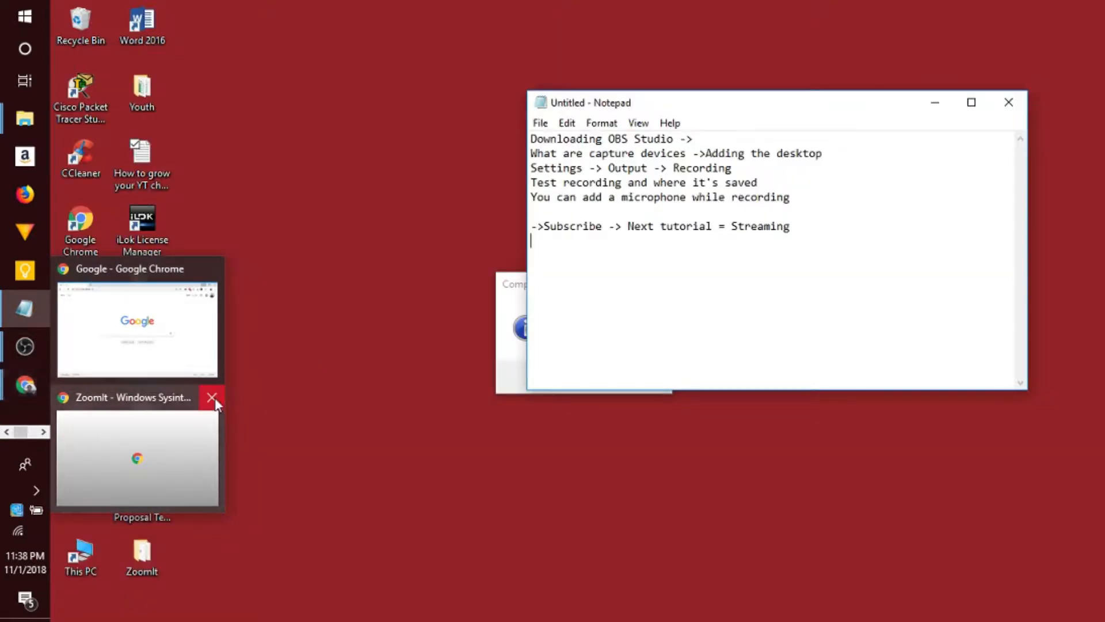
click(214, 397)
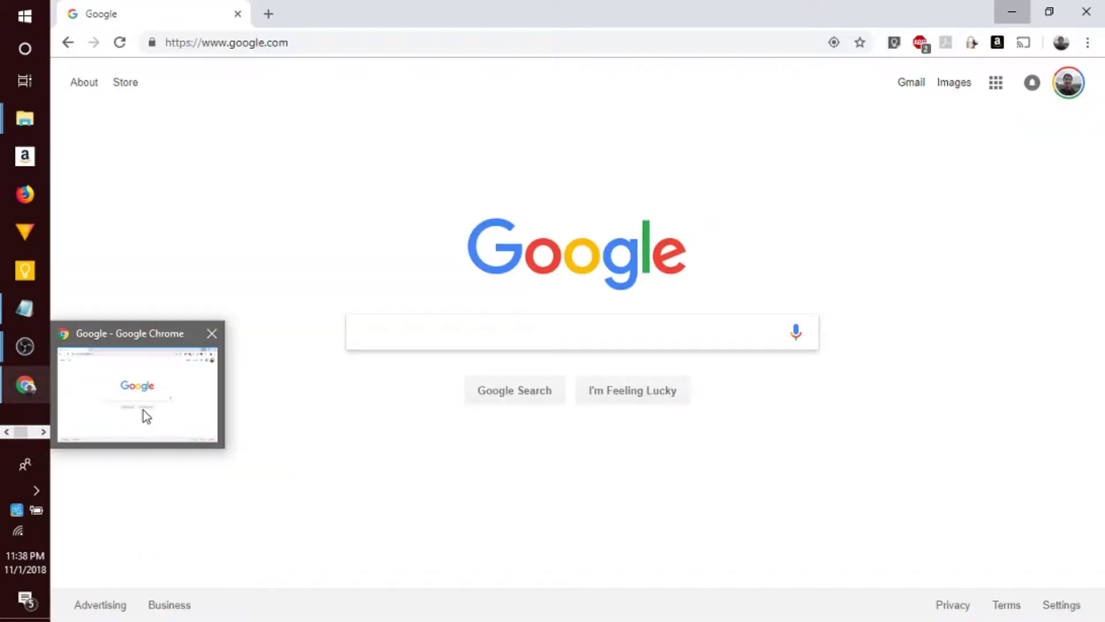
click(144, 413)
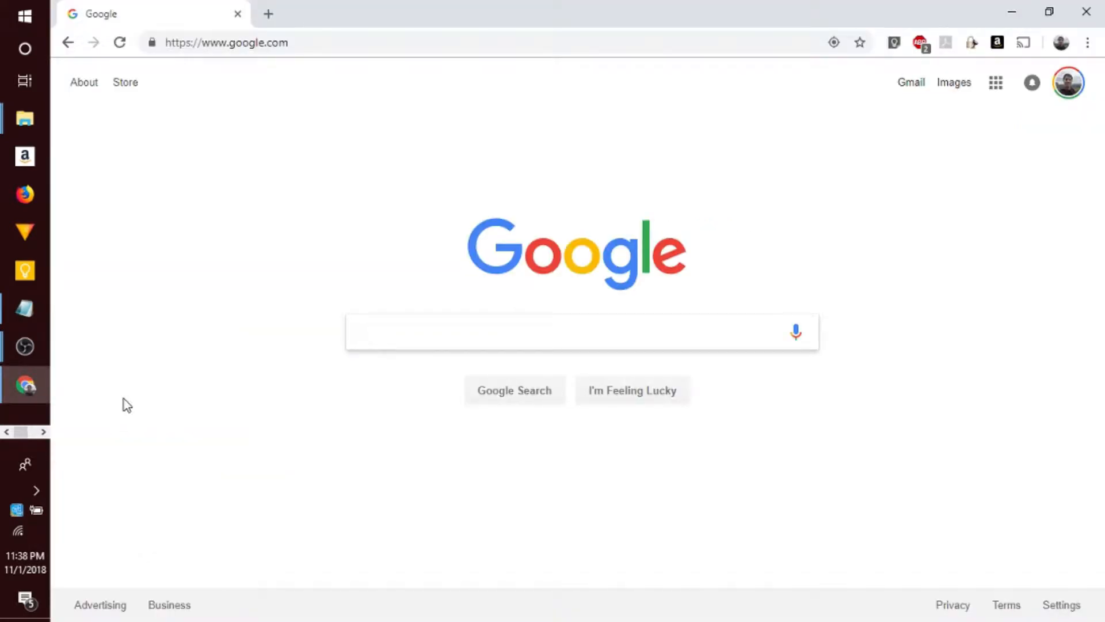
- Check the running audio recording in Audacity and minimize its window
click(43, 431)
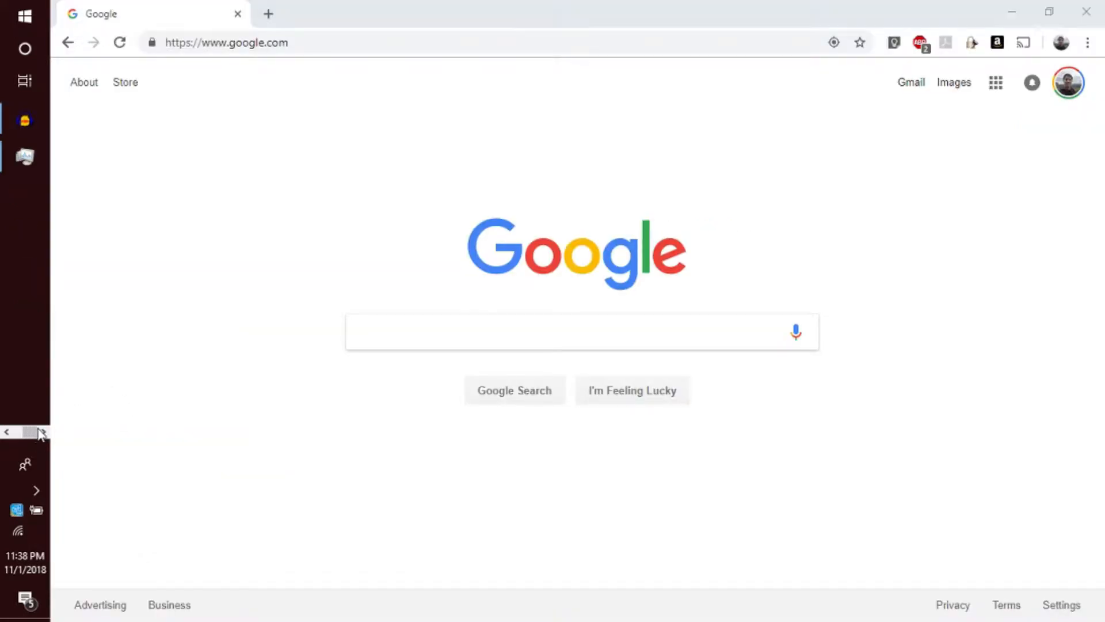
click(27, 133)
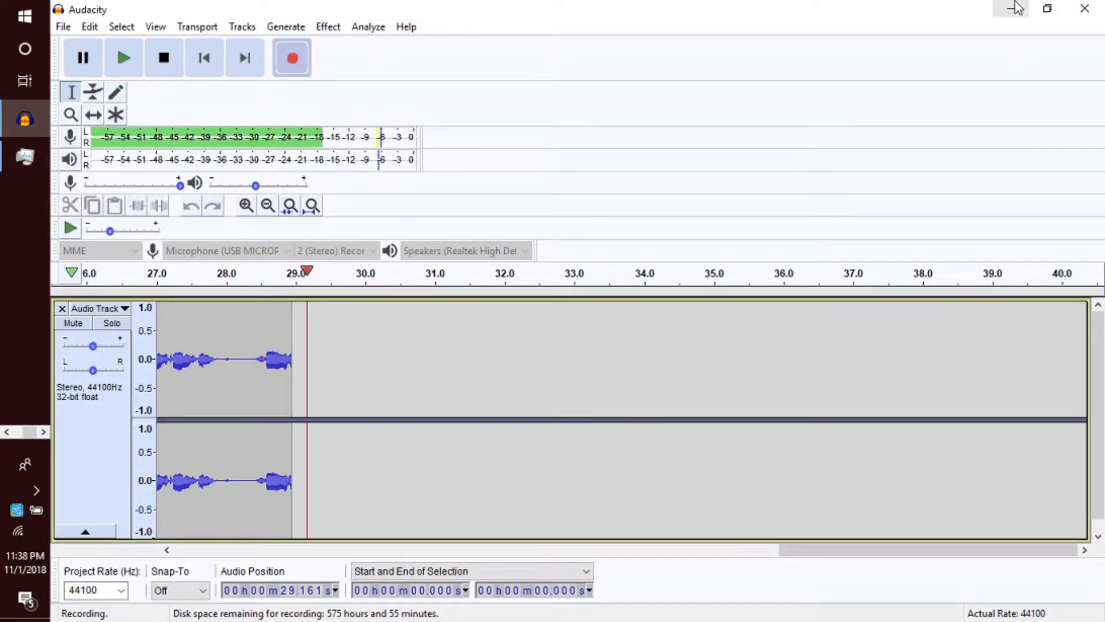
click(1016, 8)
- Search Google for "obs studio download"
click(447, 332)
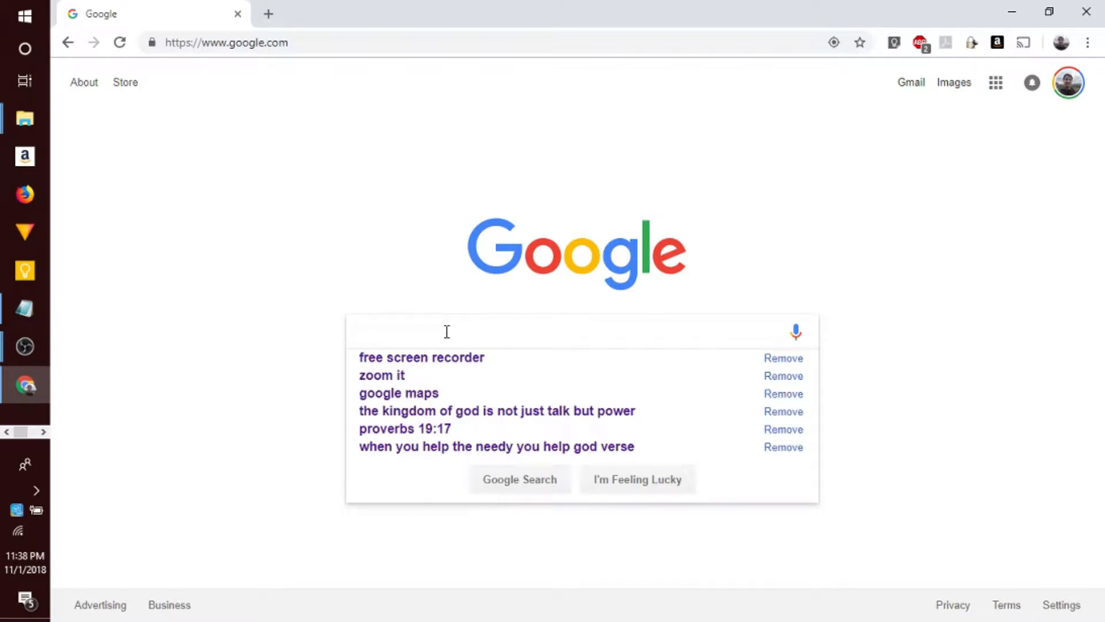
text(obs st)
key(Down)
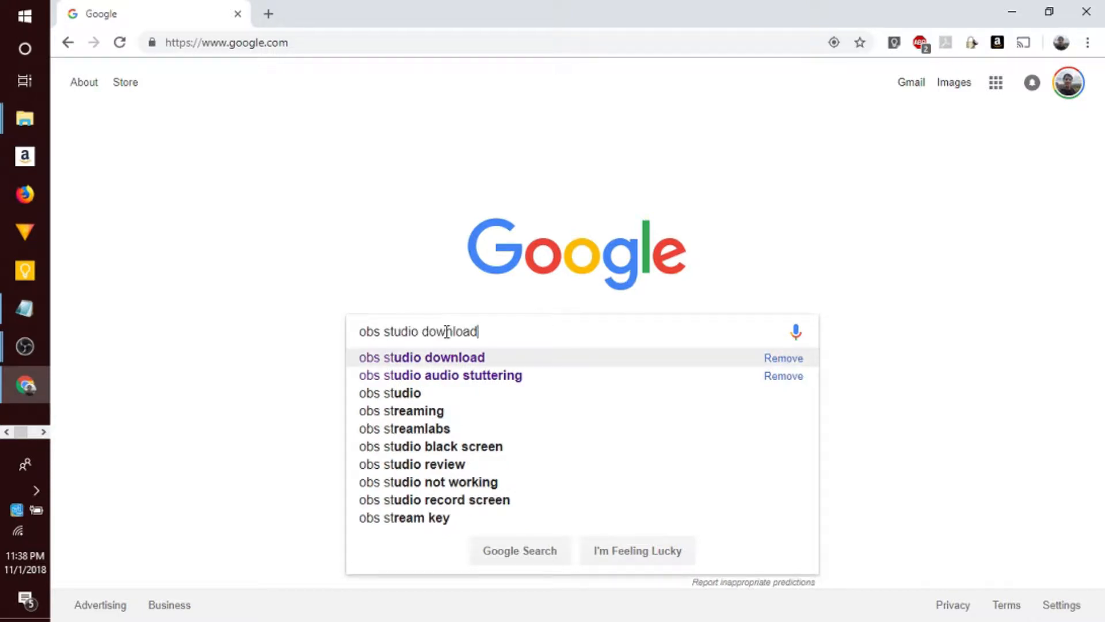
key(Return)
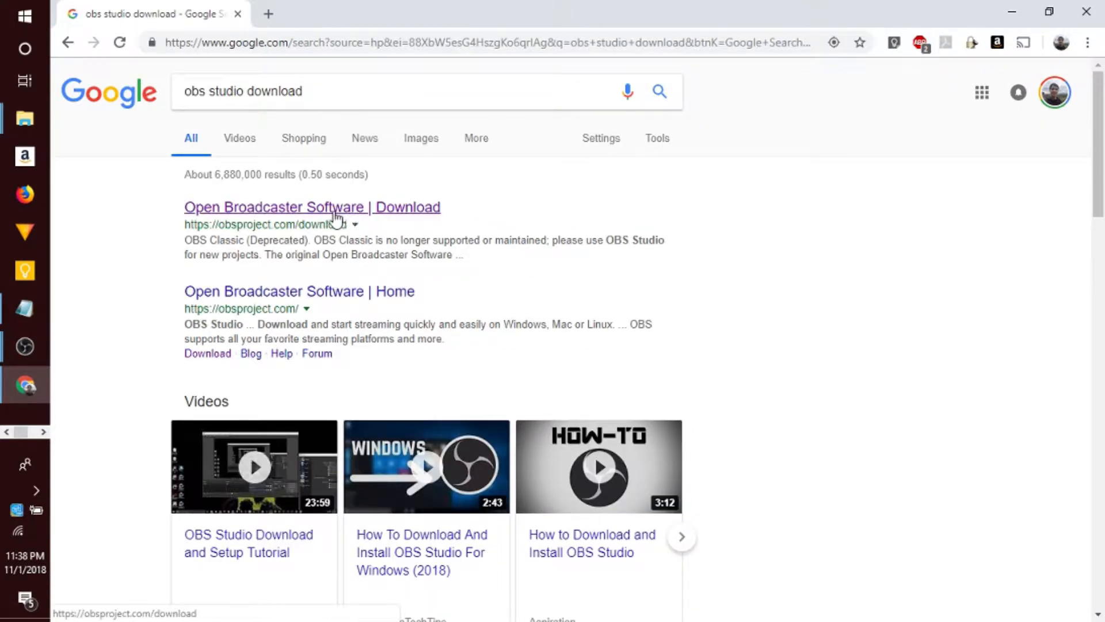
- Open the Open Broadcaster Software download page and review its operating system and installer options
click(341, 211)
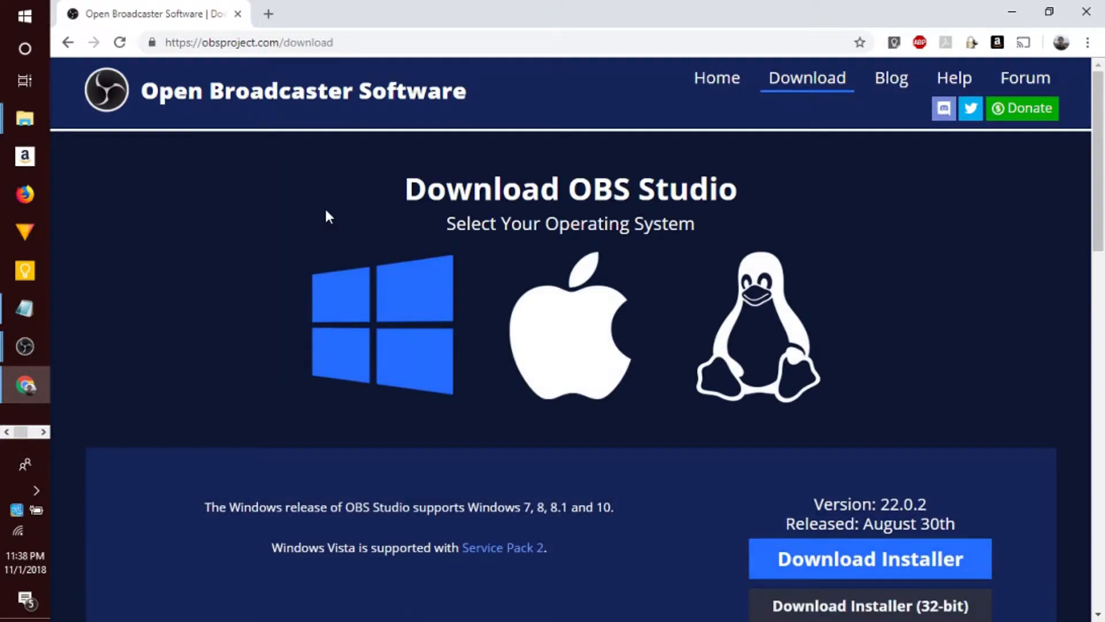
scroll(530, 240, down, 3)
scroll(532, 241, down, 3)
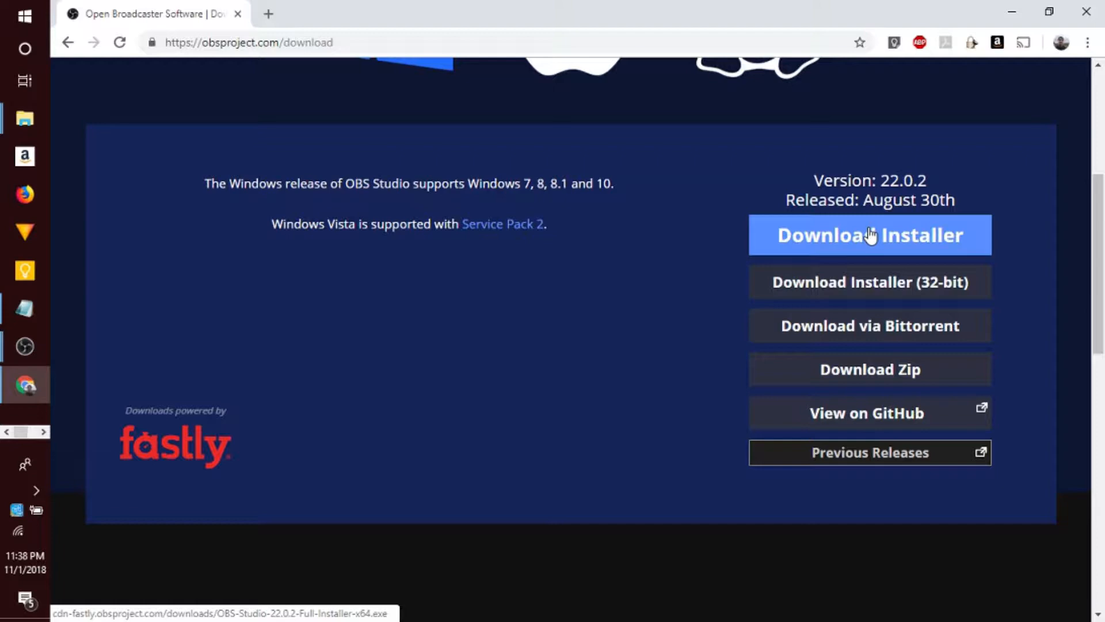
scroll(691, 292, up, 6)
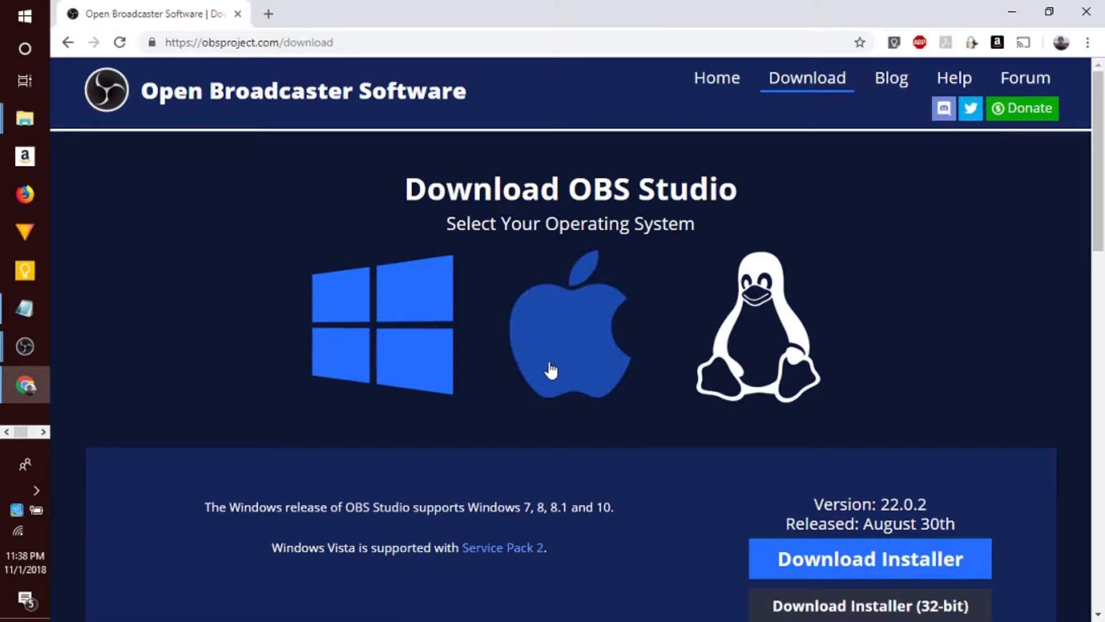
- Minimize the browser and dismiss the message dialog behind the Notepad notes
click(1005, 6)
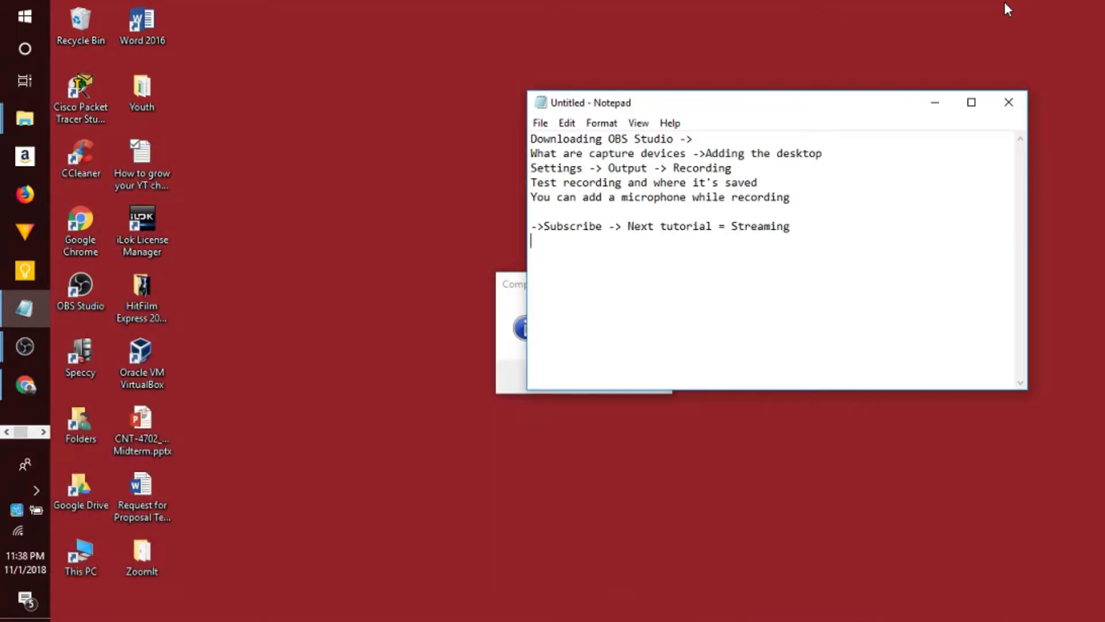
click(517, 314)
click(633, 384)
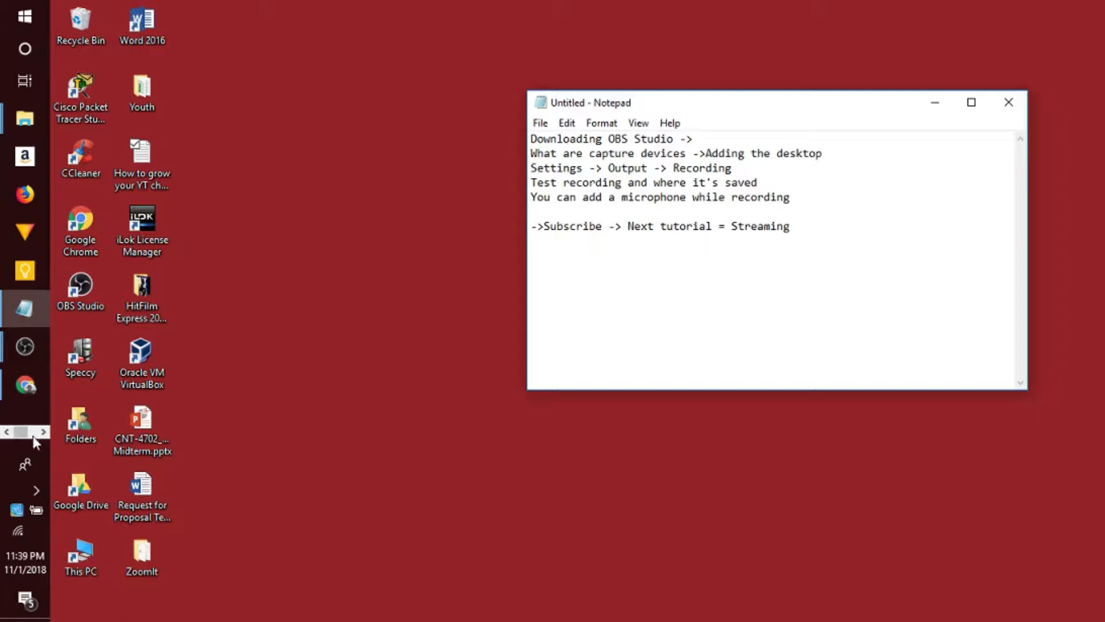
- Switch to the OBS Studio window with the blank preview and select the Default scene
mouse_move(26, 354)
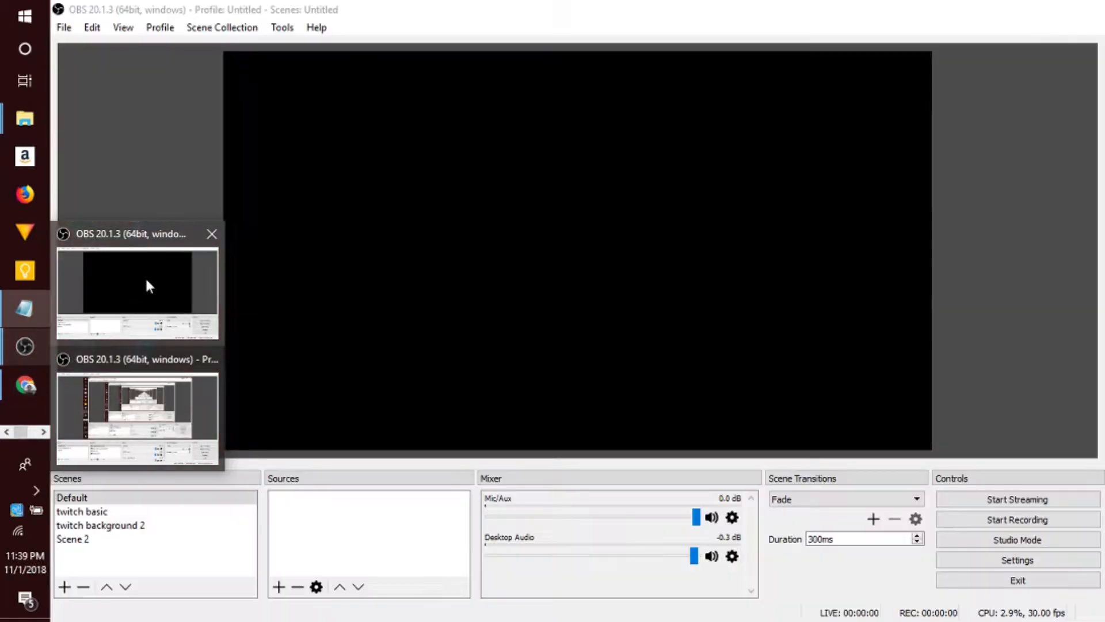
click(145, 276)
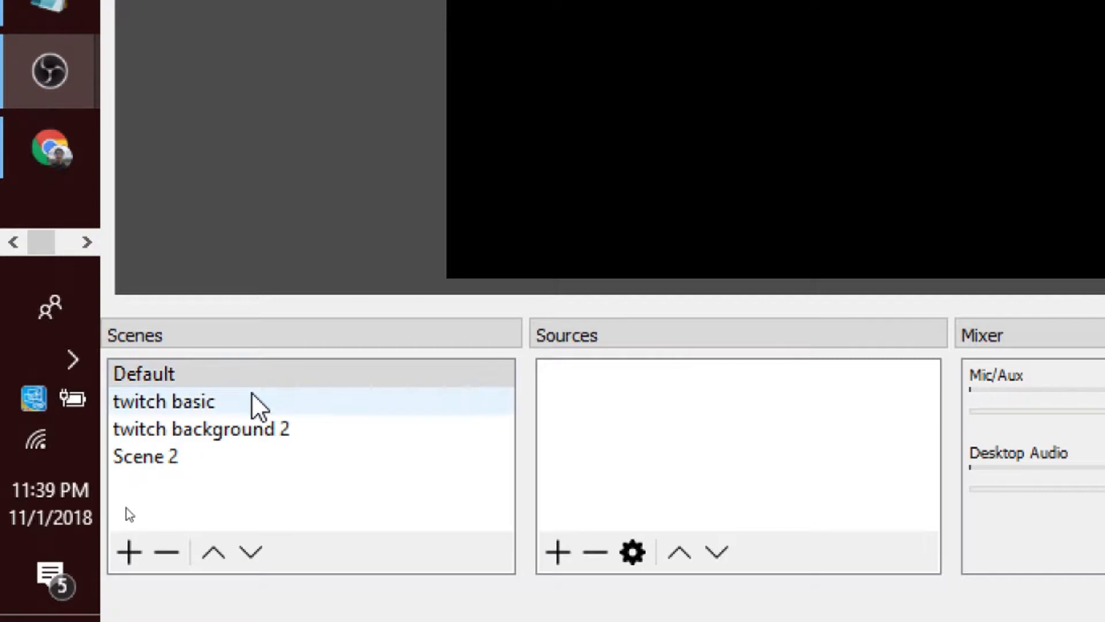
click(210, 514)
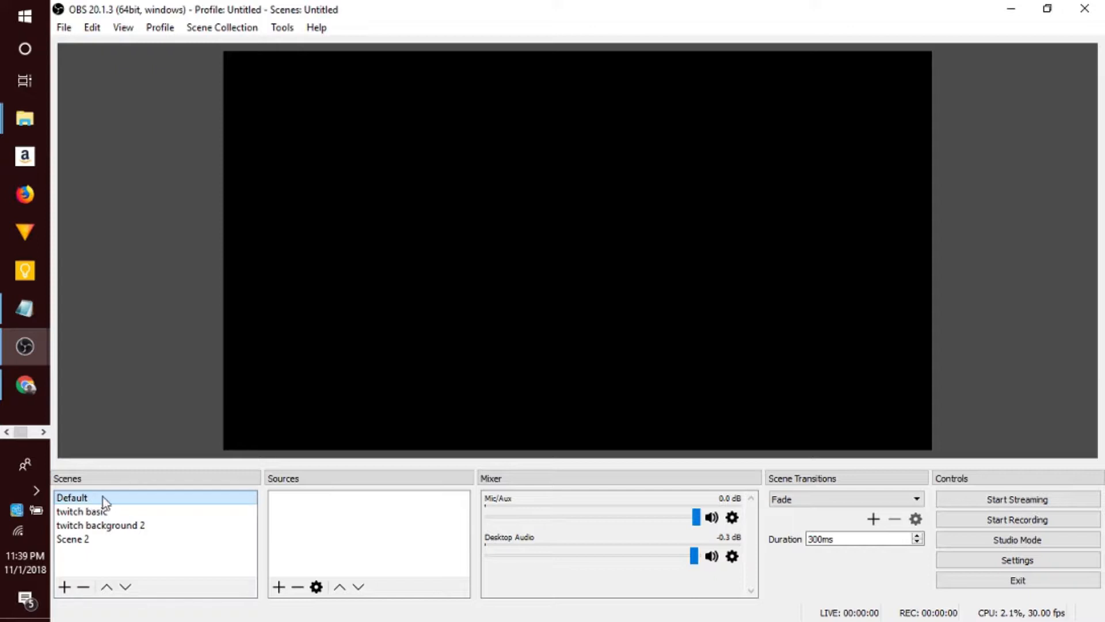
click(299, 521)
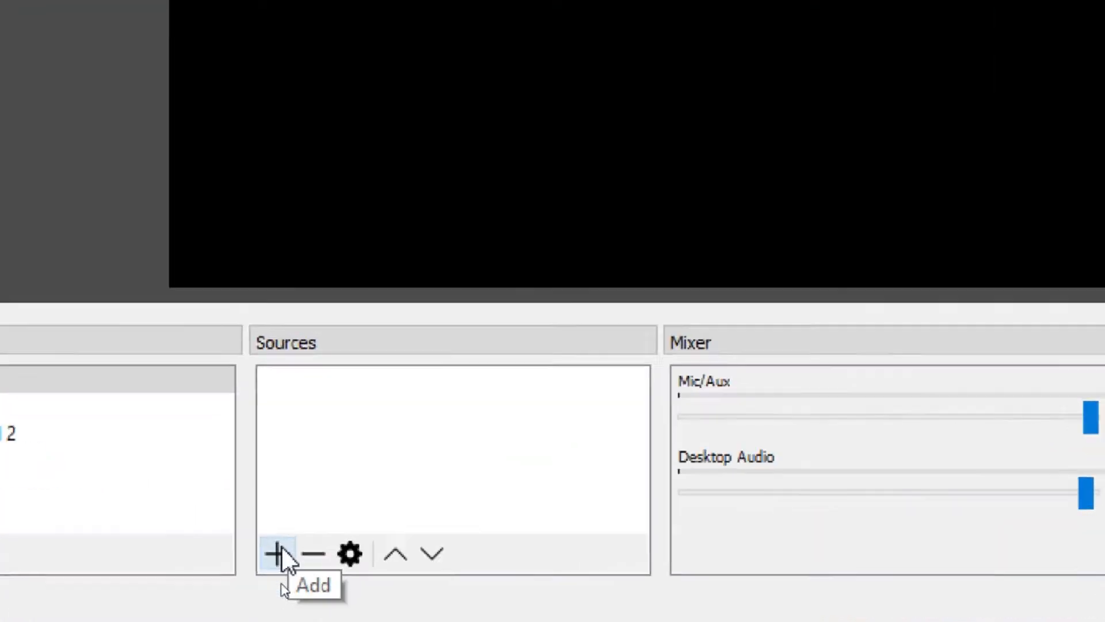
- Add a Display Capture source named "Computer Screen" for Display 0 with cursor capture enabled to the Default scene
click(281, 587)
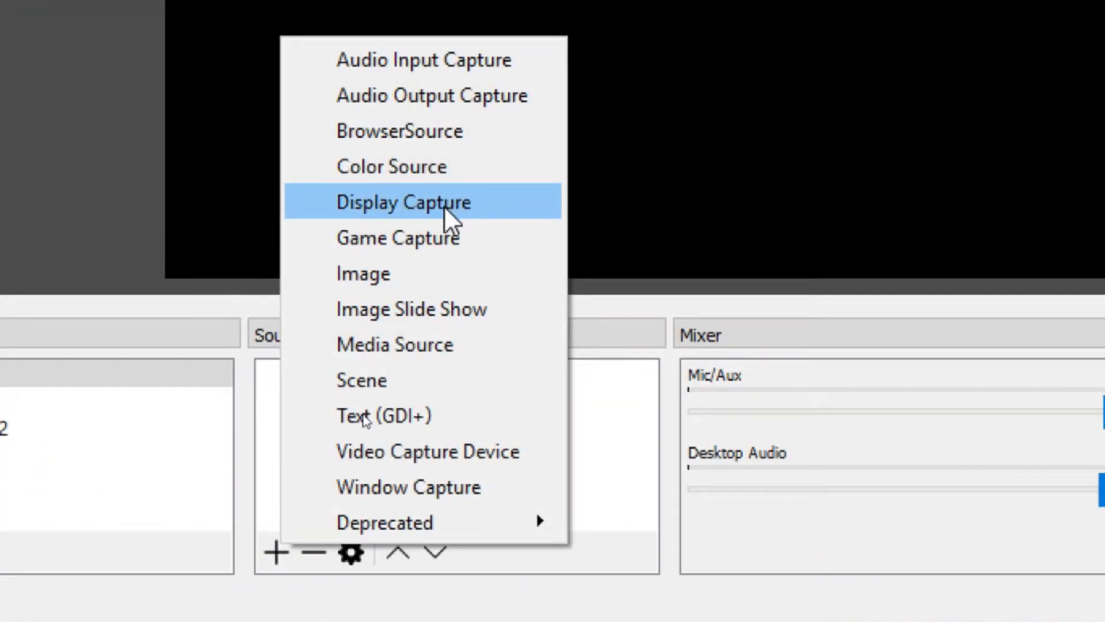
click(445, 209)
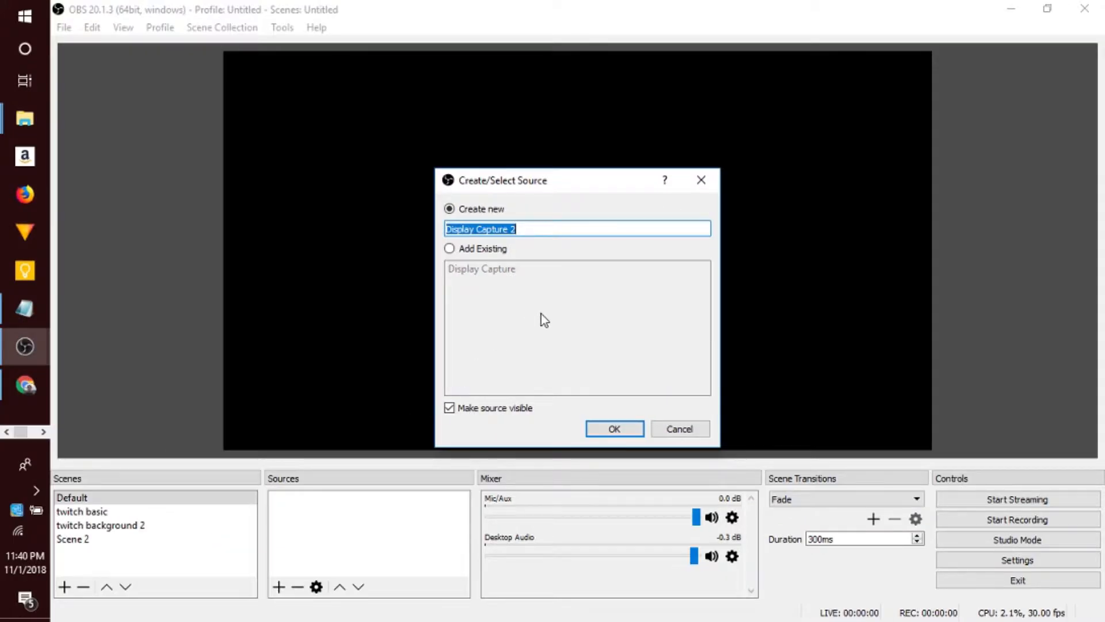
text(Com)
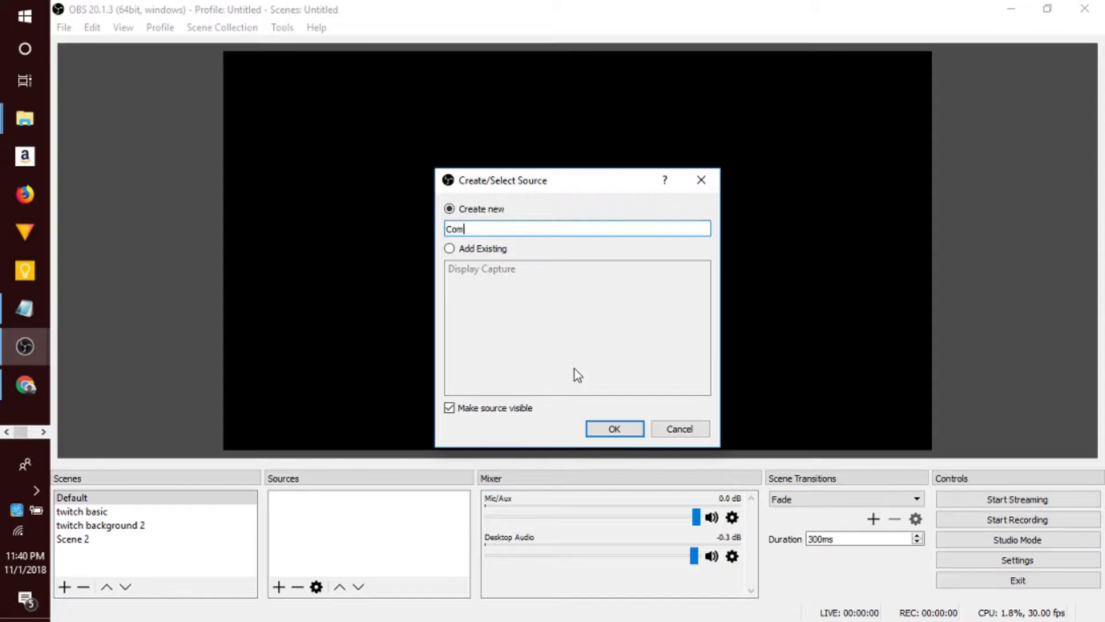
text(puter Screen)
key(Return)
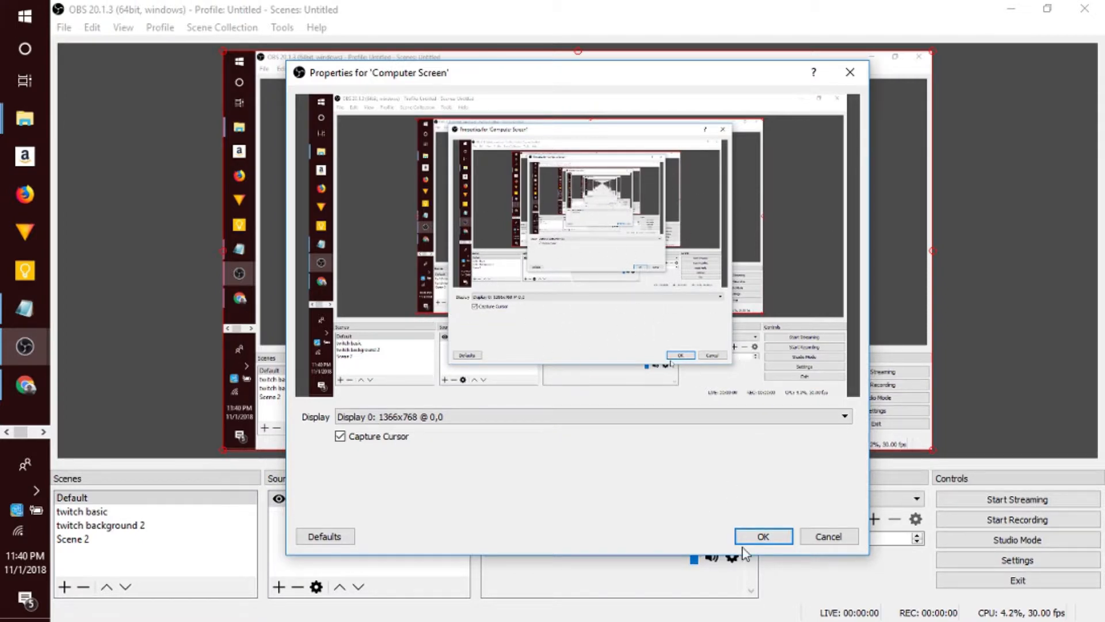
click(759, 536)
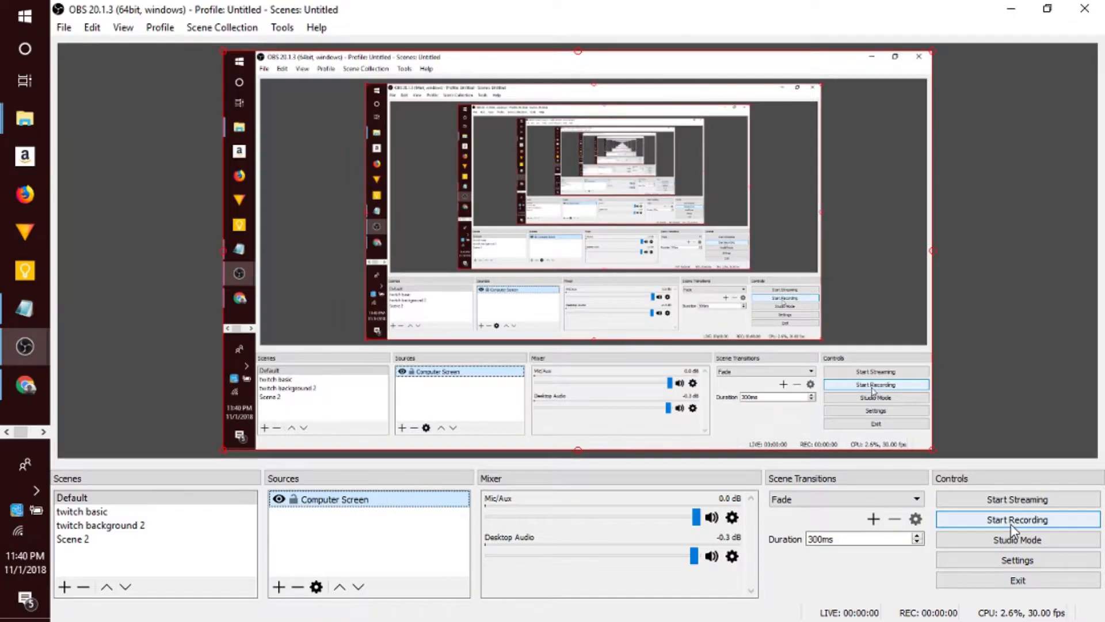
- Check the display capture by minimizing and restoring OBS Studio and moving its window across the desktop before maximizing it again
click(1011, 8)
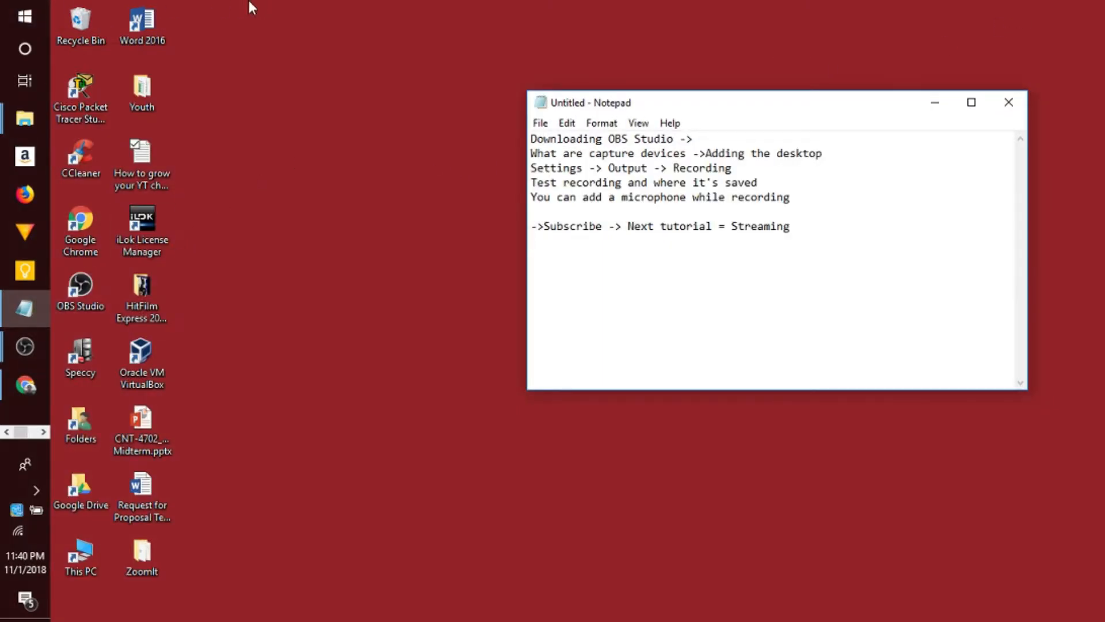
drag(252, 1, 924, 483)
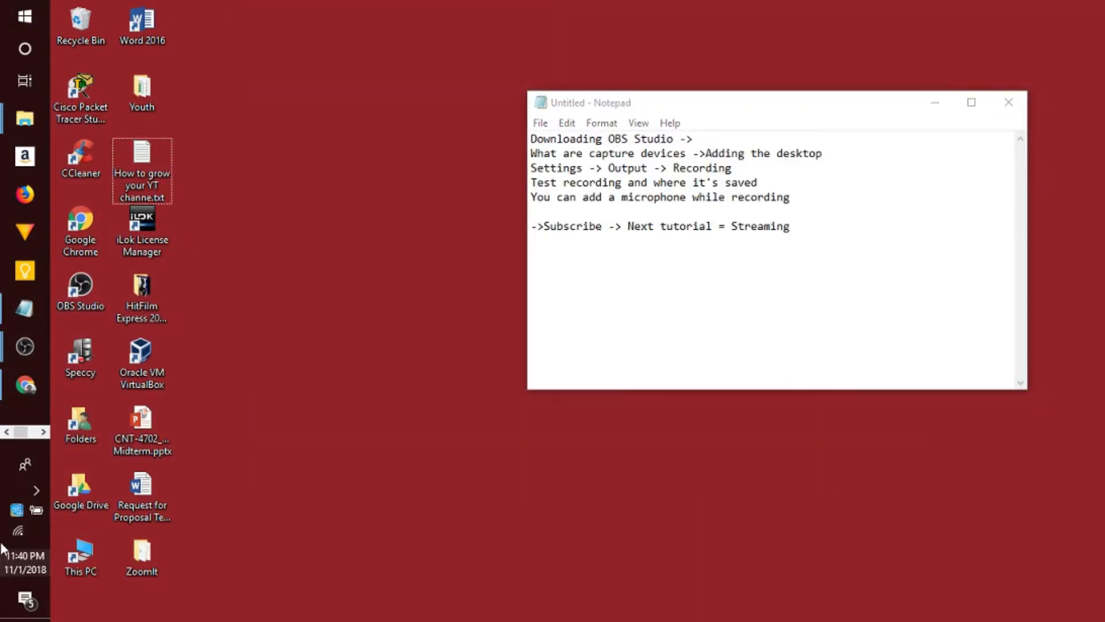
mouse_move(24, 348)
click(94, 302)
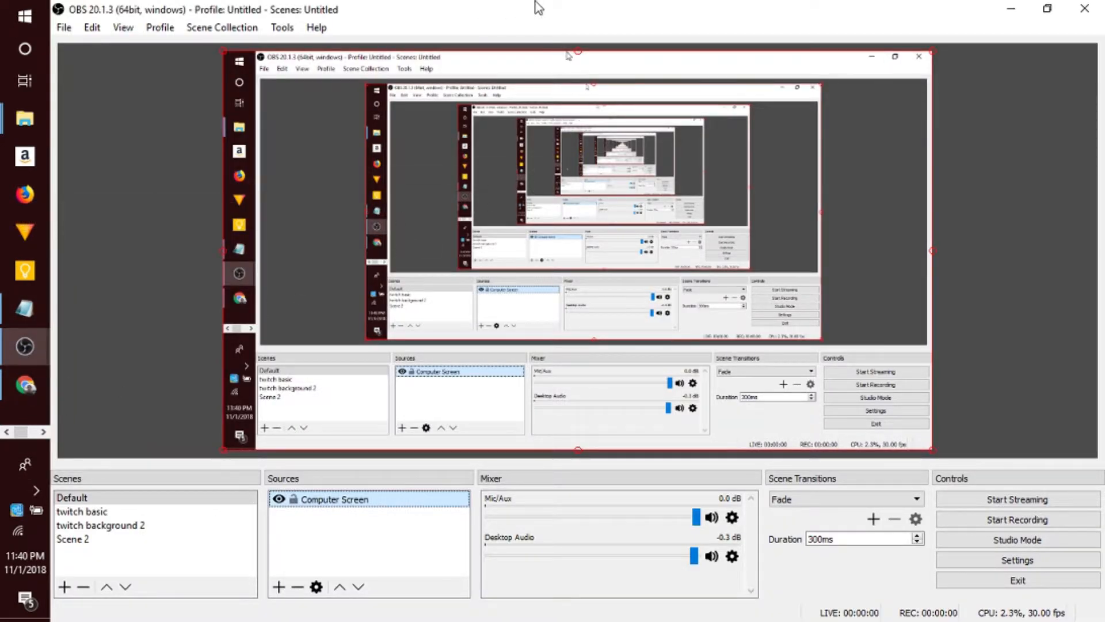
drag(538, 5, 931, 65)
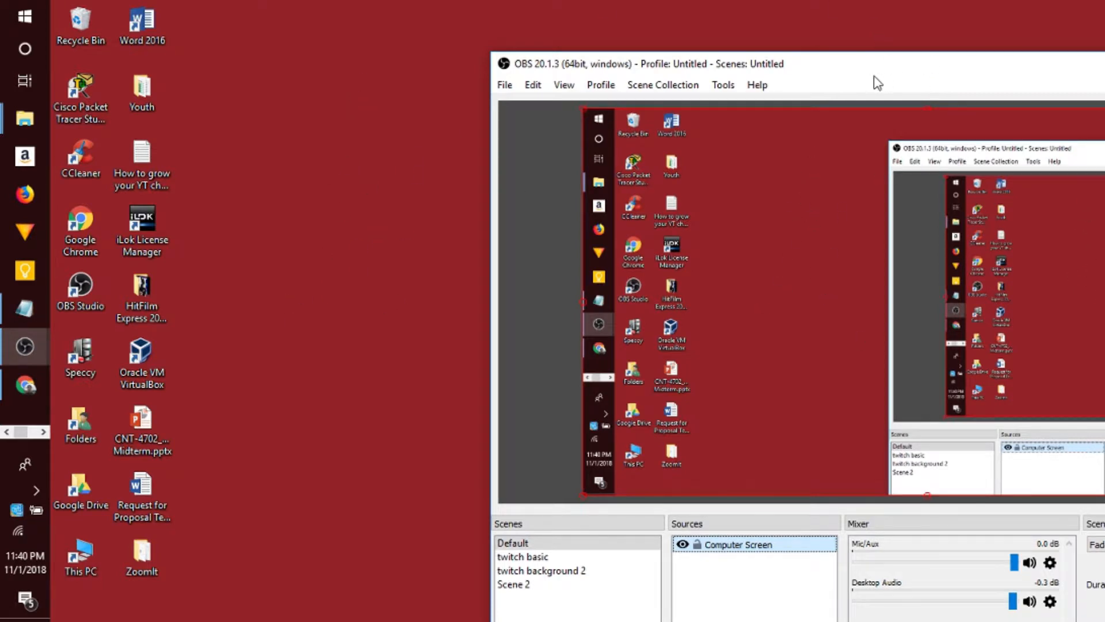
drag(874, 77, 718, 3)
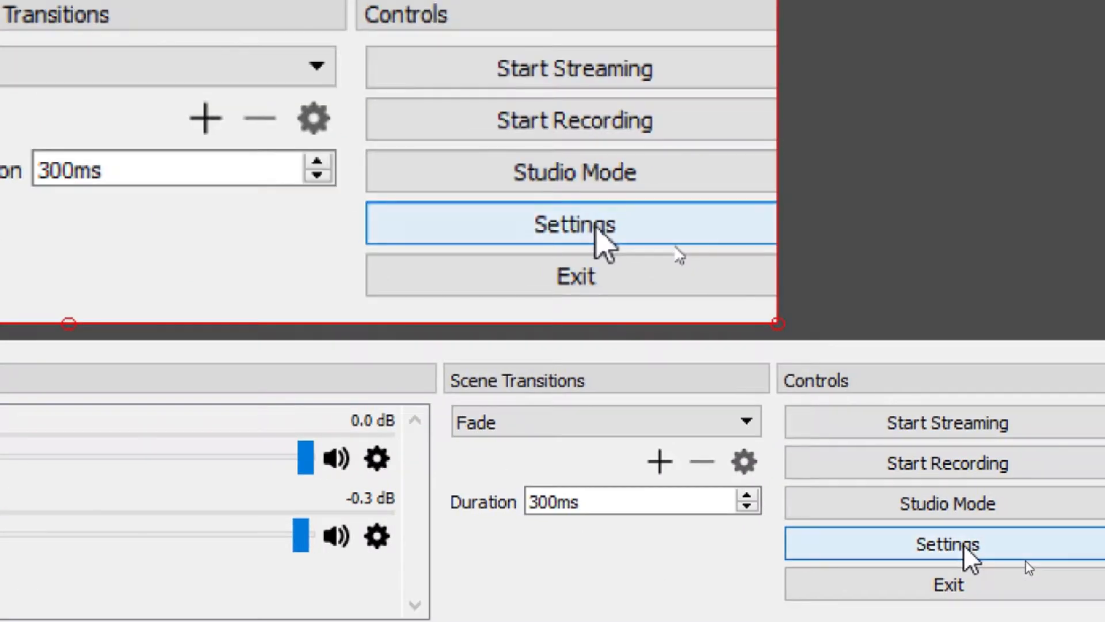
- Open the Output settings and choose Advanced as the output mode
click(1025, 561)
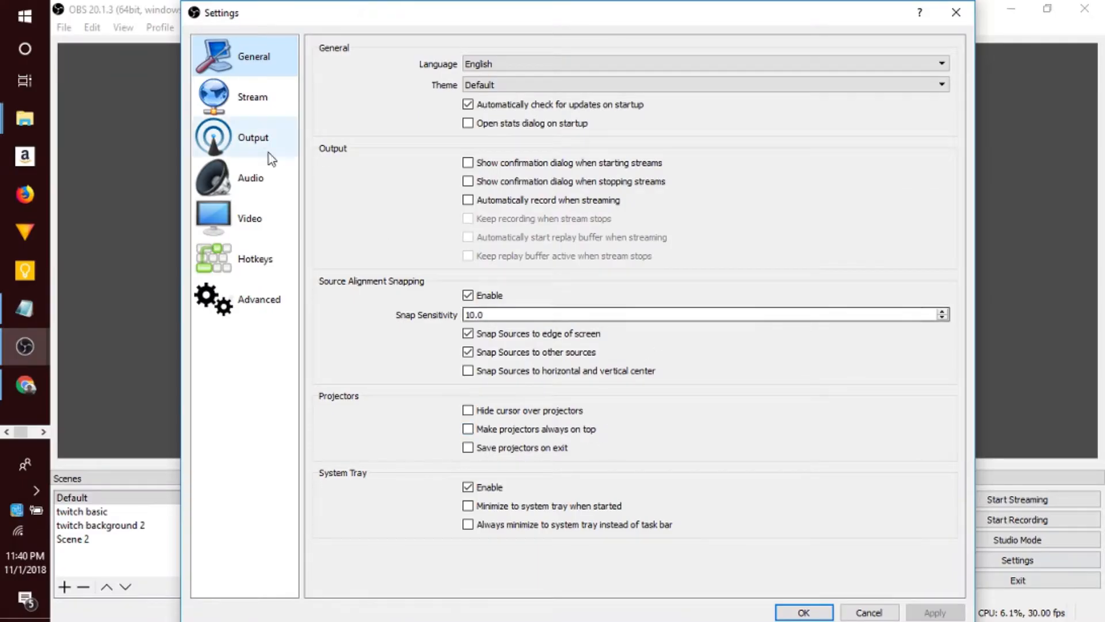
click(247, 147)
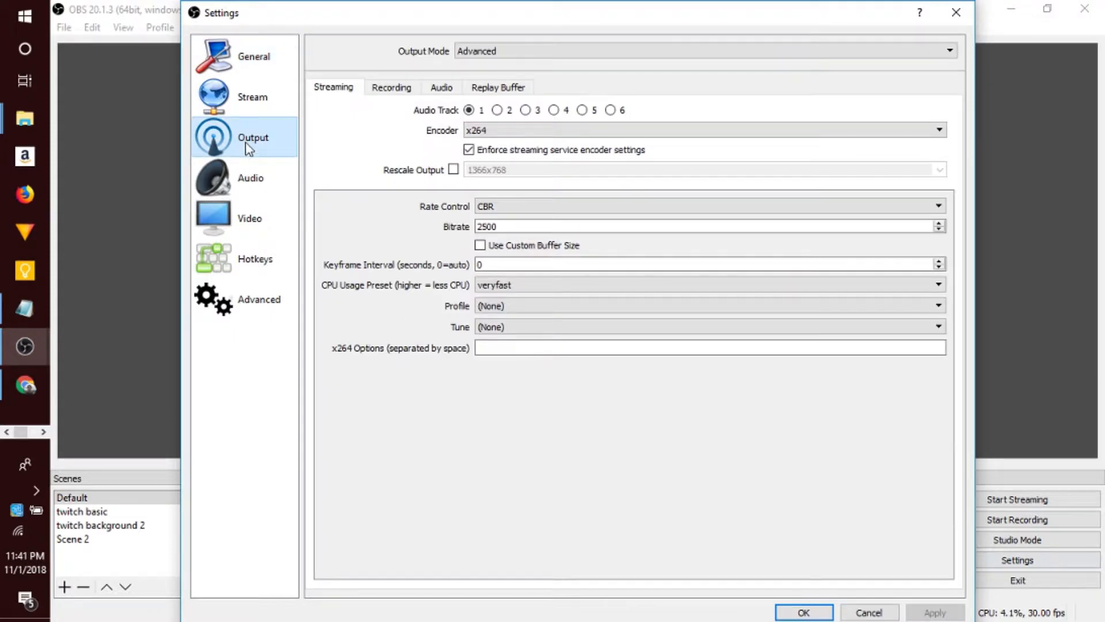
click(492, 53)
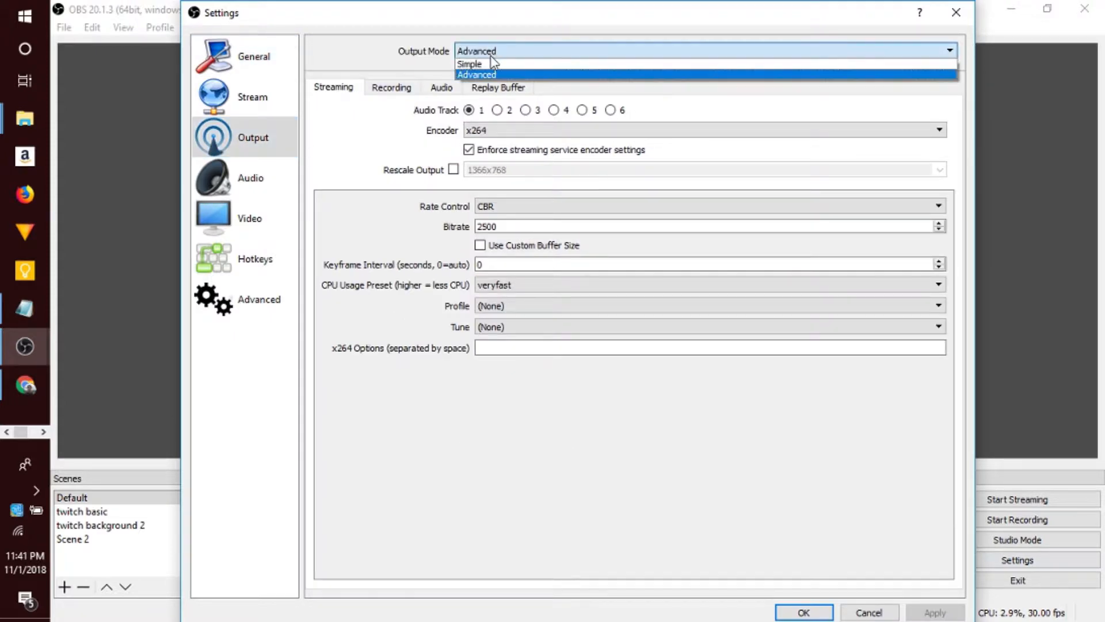
click(483, 73)
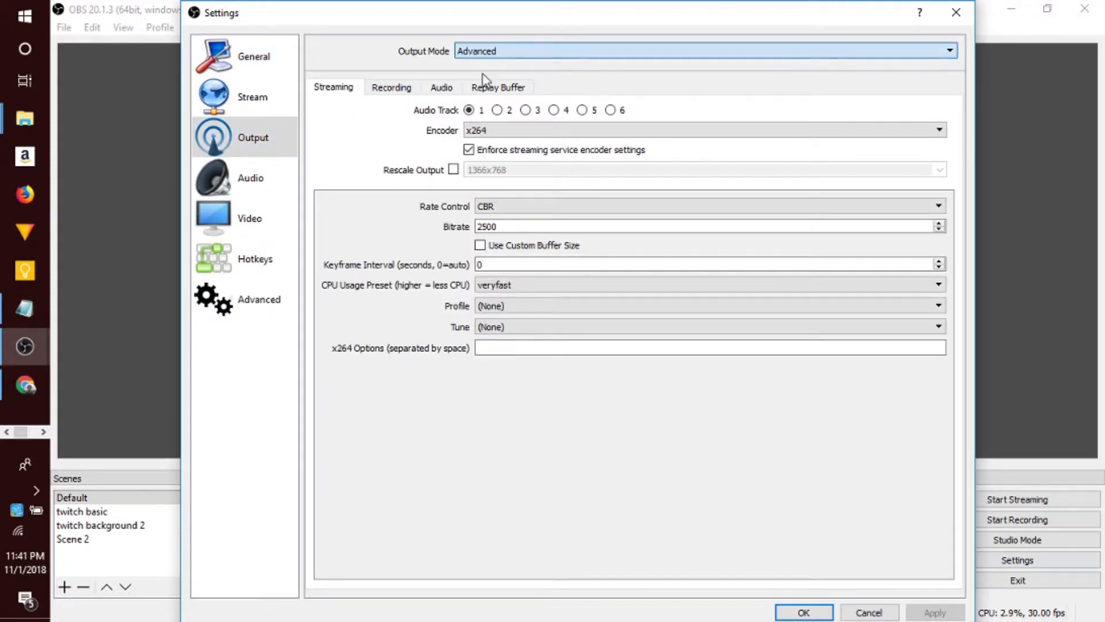
- In the recording output settings, choose mp4 as the recording format and select the bitrate value for editing
click(403, 92)
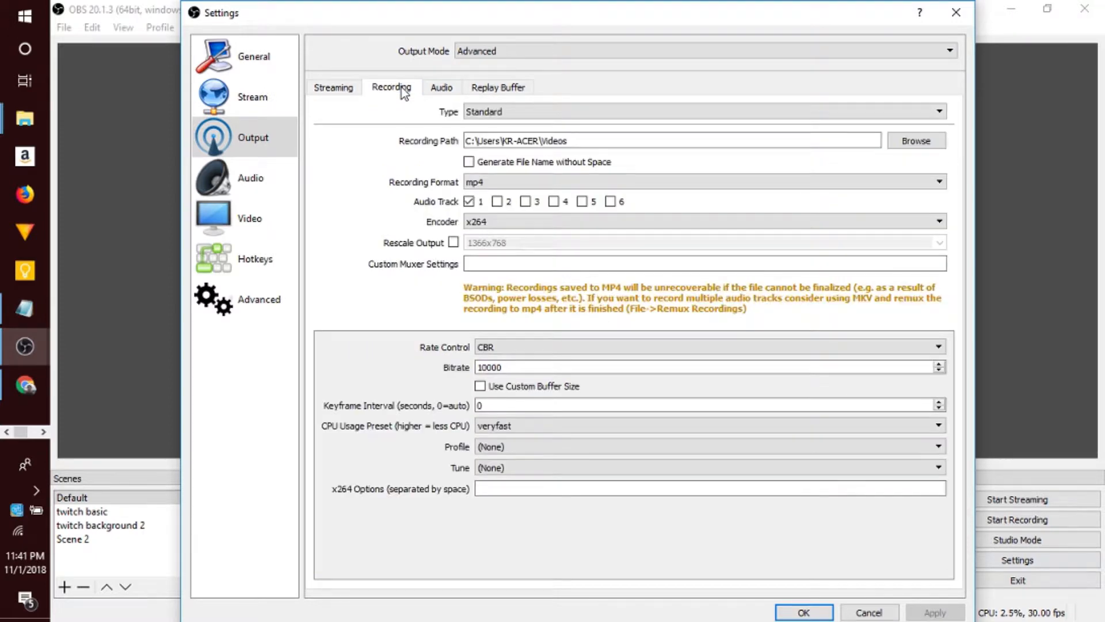
click(505, 184)
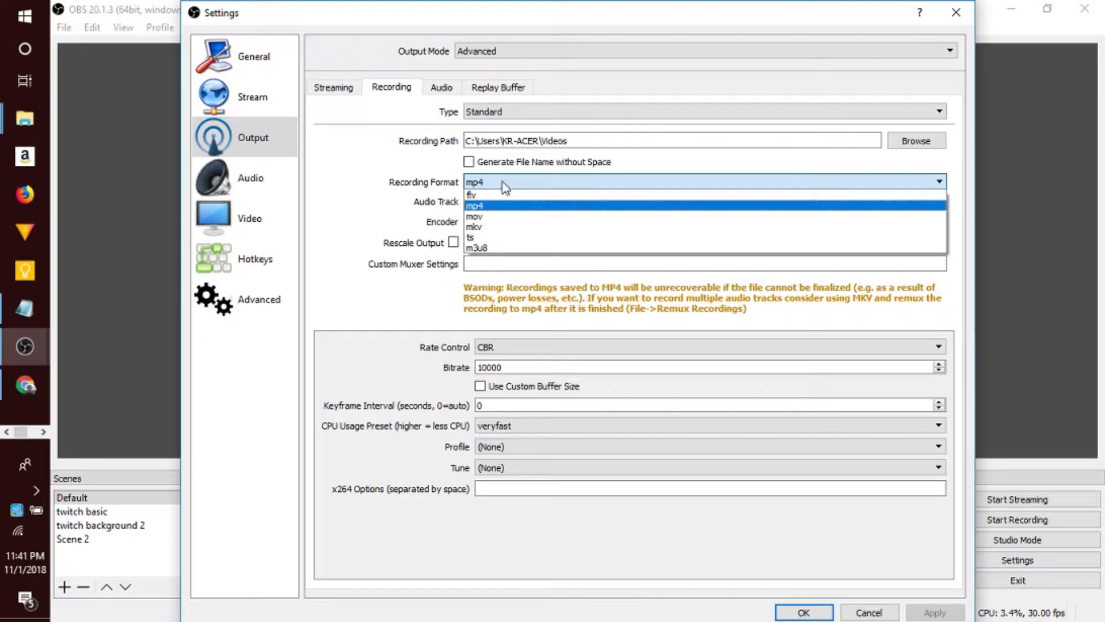
click(485, 206)
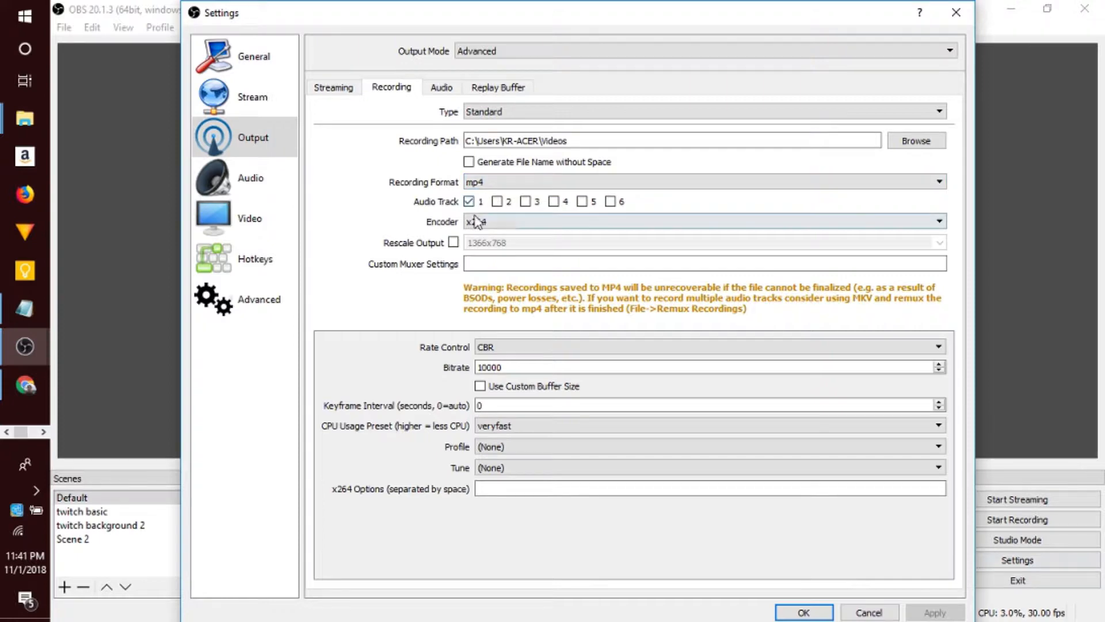
double_click(548, 368)
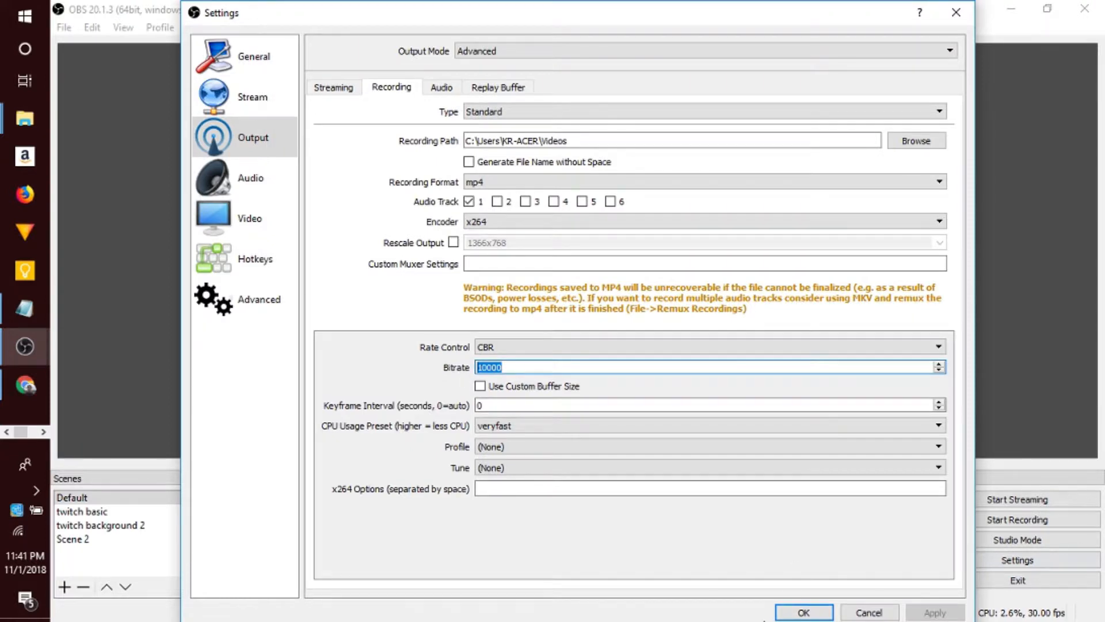
- Accept the recording output settings and return to the main OBS Studio window
click(783, 613)
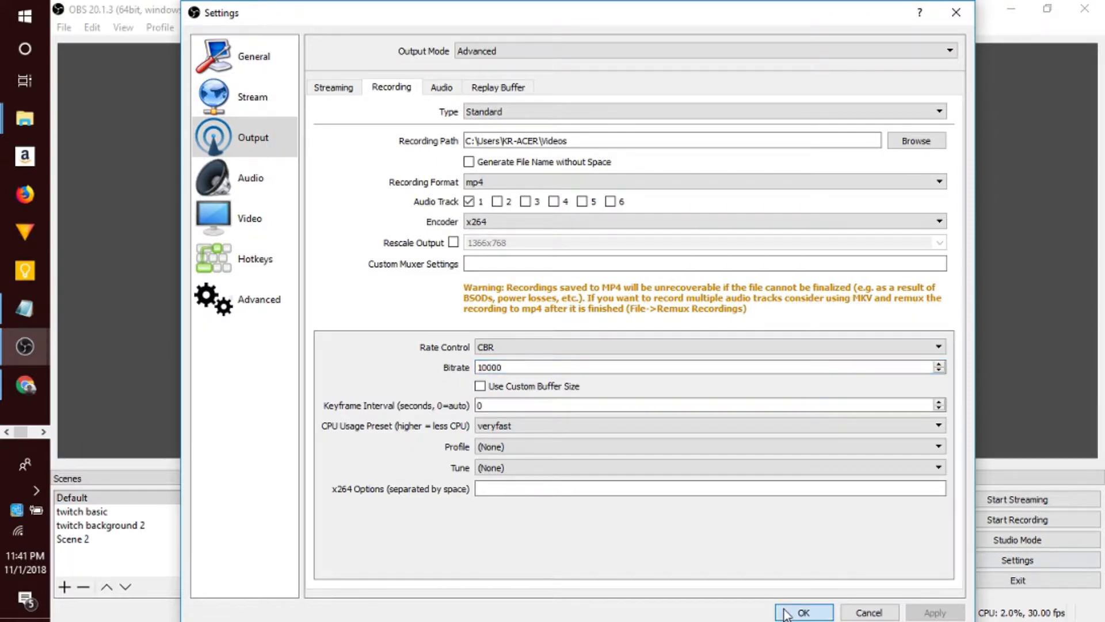
click(786, 613)
click(363, 540)
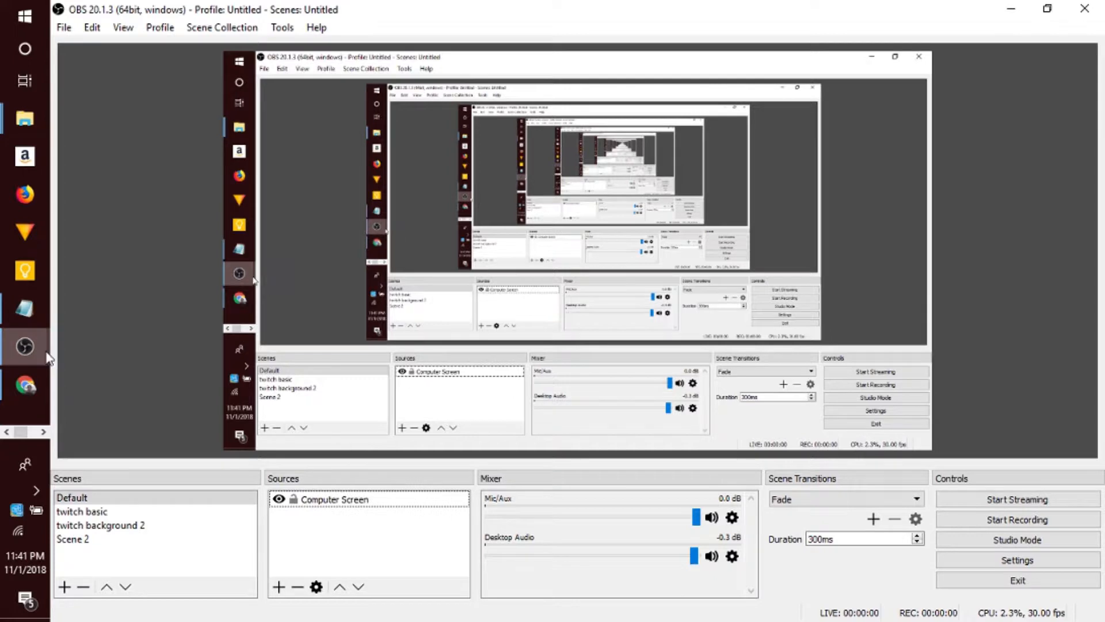
mouse_move(46, 356)
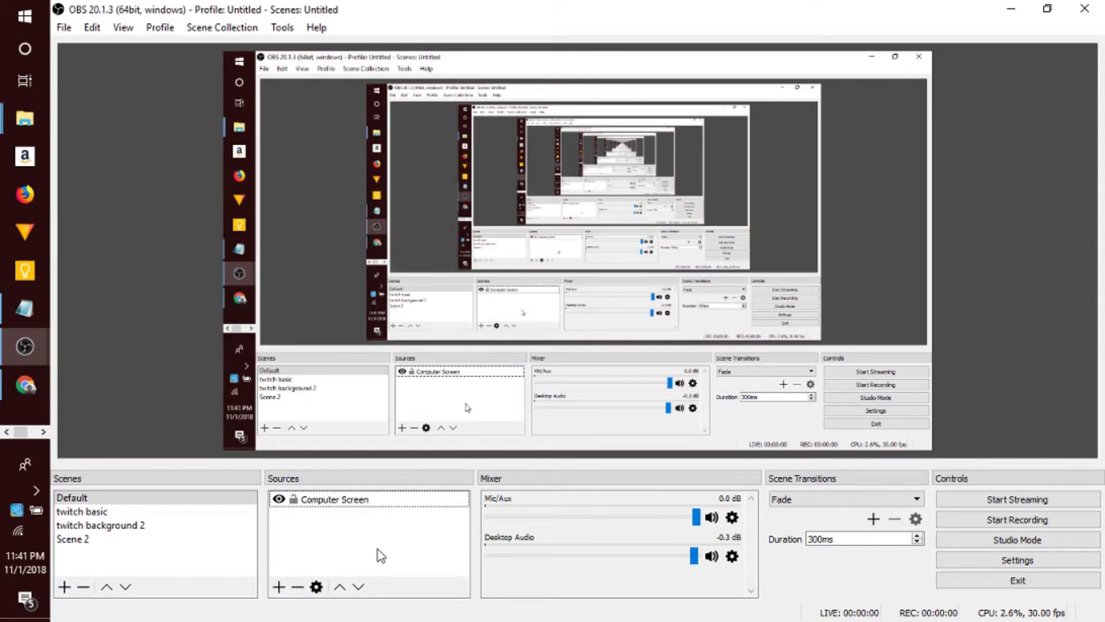
- Add an Audio Input Capture source named "USB Microphone" to the Default scene, using the device Microphone (USB MICROPHONE)
click(278, 586)
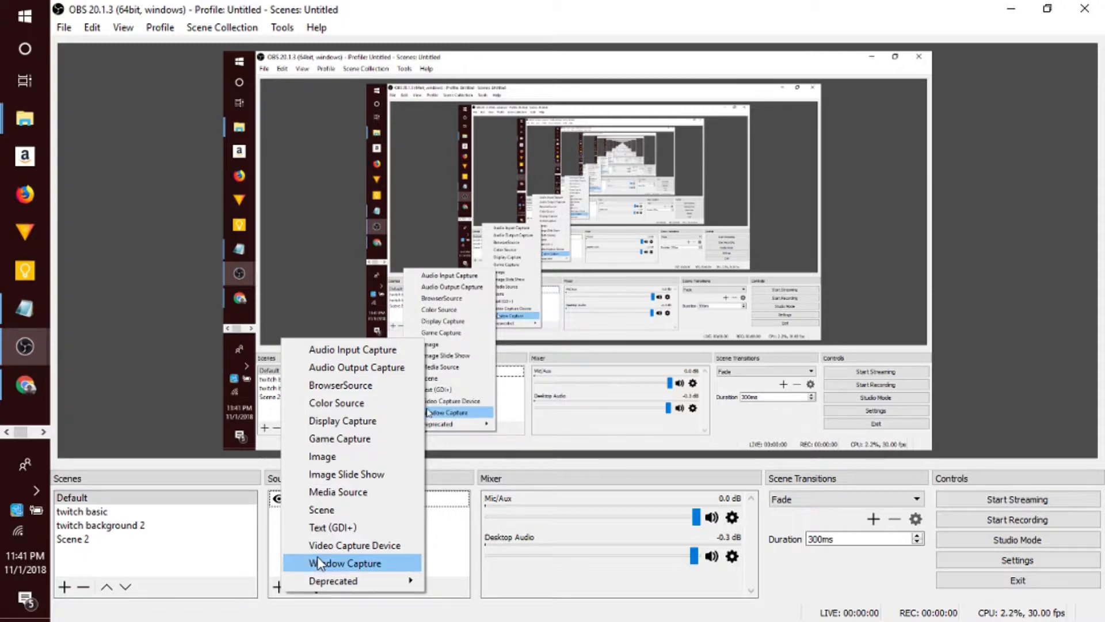
click(355, 353)
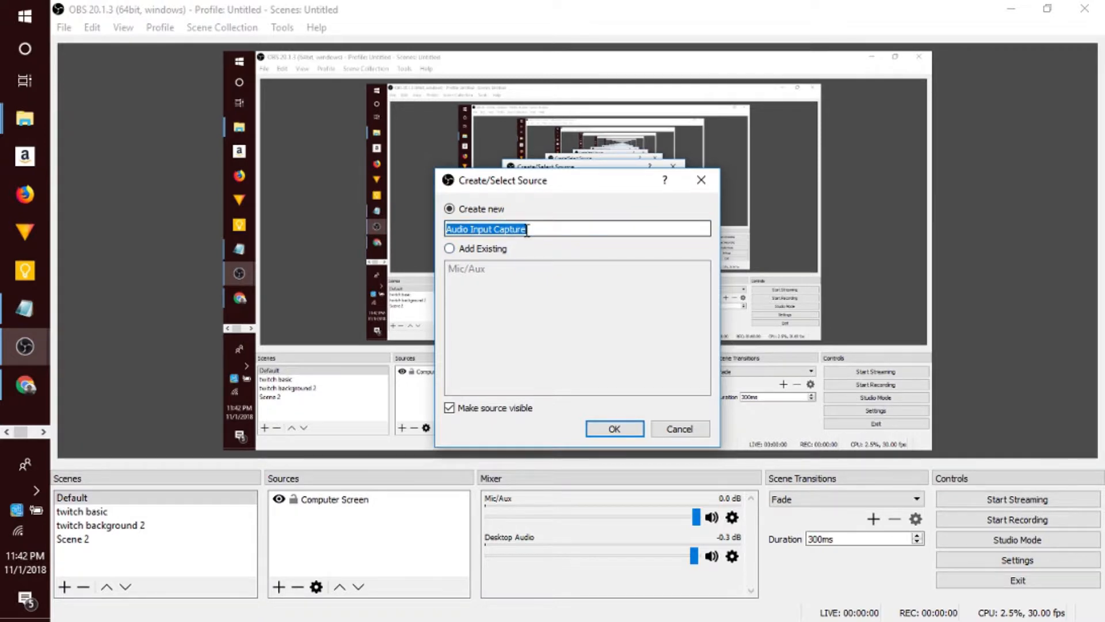
text(USB)
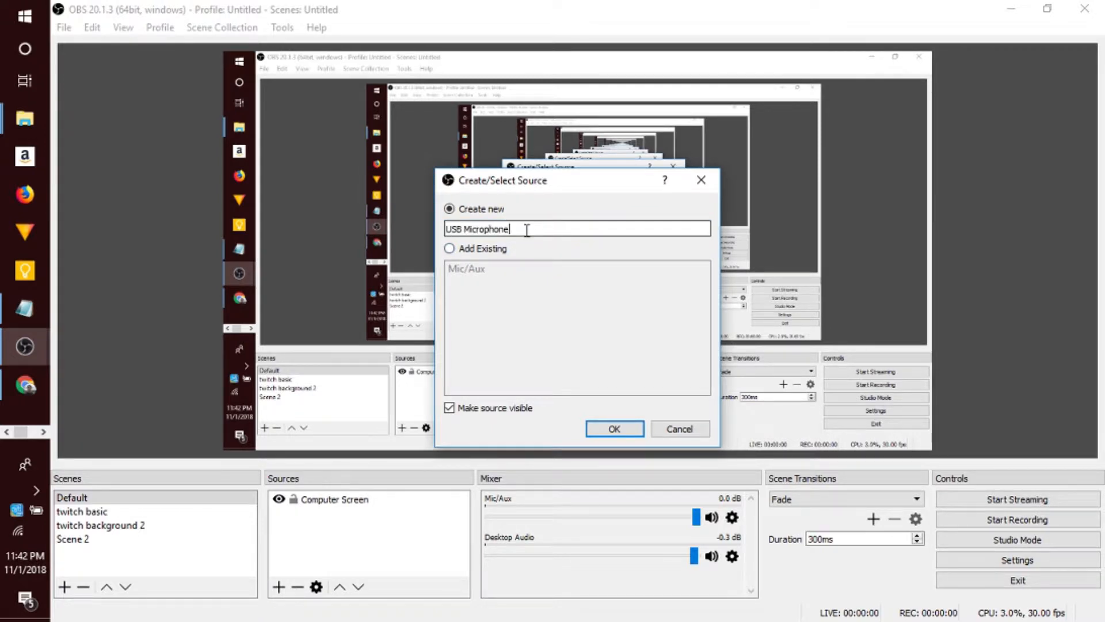
text( Microphone)
key(Return)
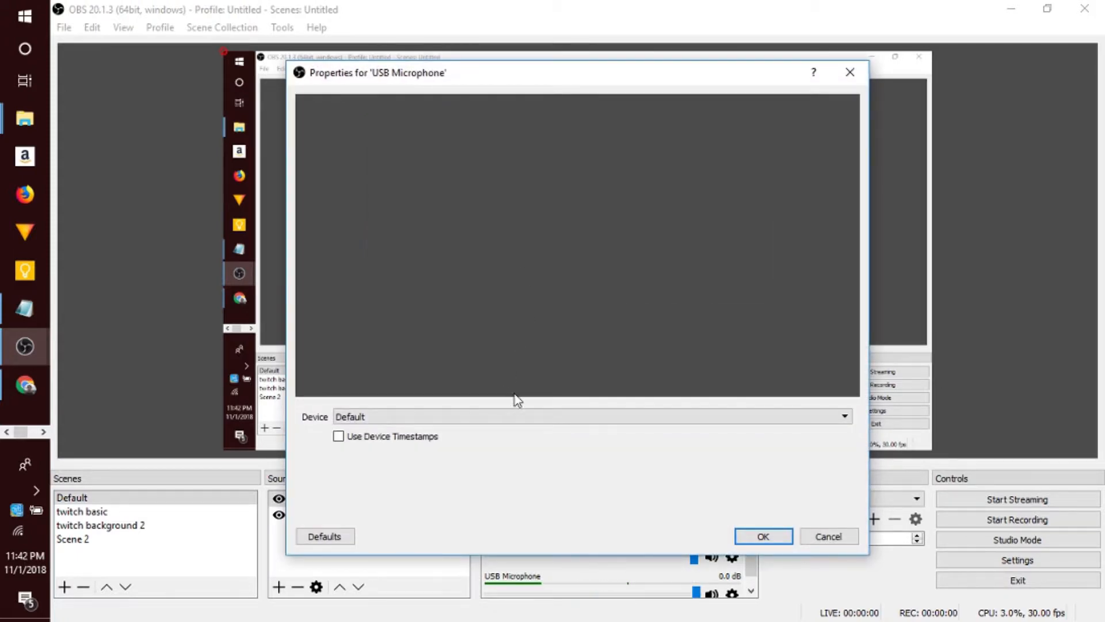
click(519, 410)
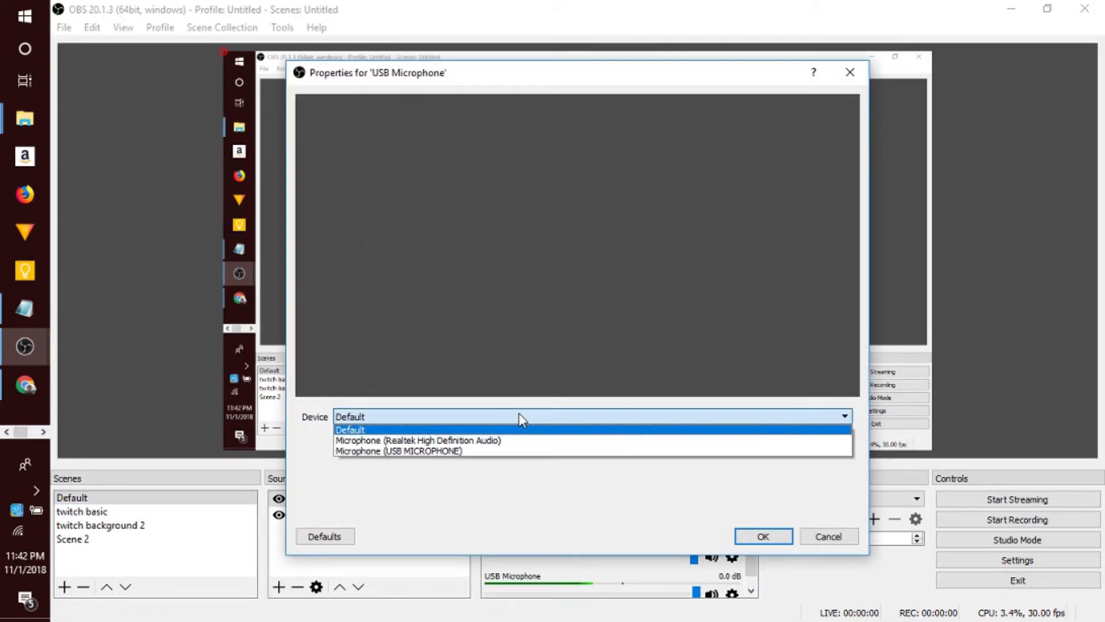
click(401, 451)
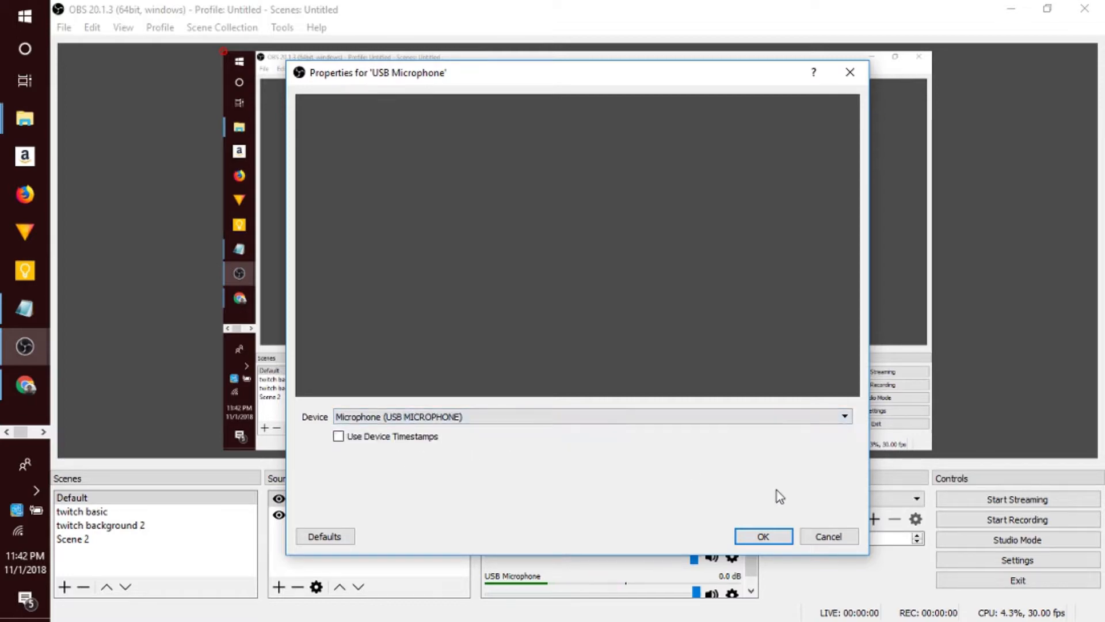
click(763, 536)
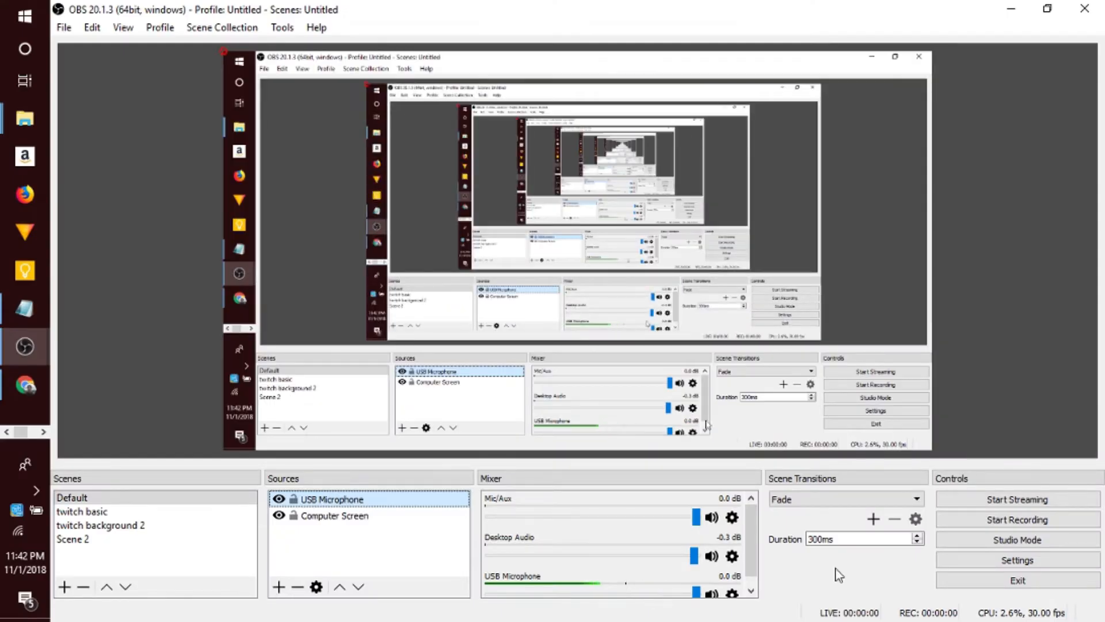
- Start a test recording, then switch to Chrome to capture opening CoinMarketCap and highlighting the Bitcoin price
click(997, 520)
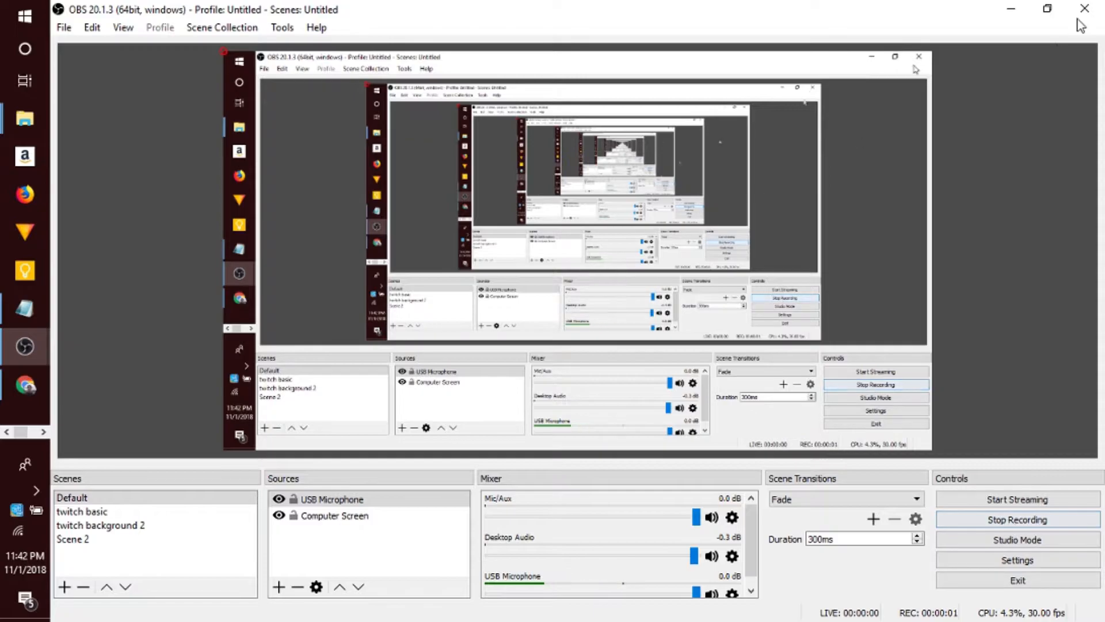
click(1020, 16)
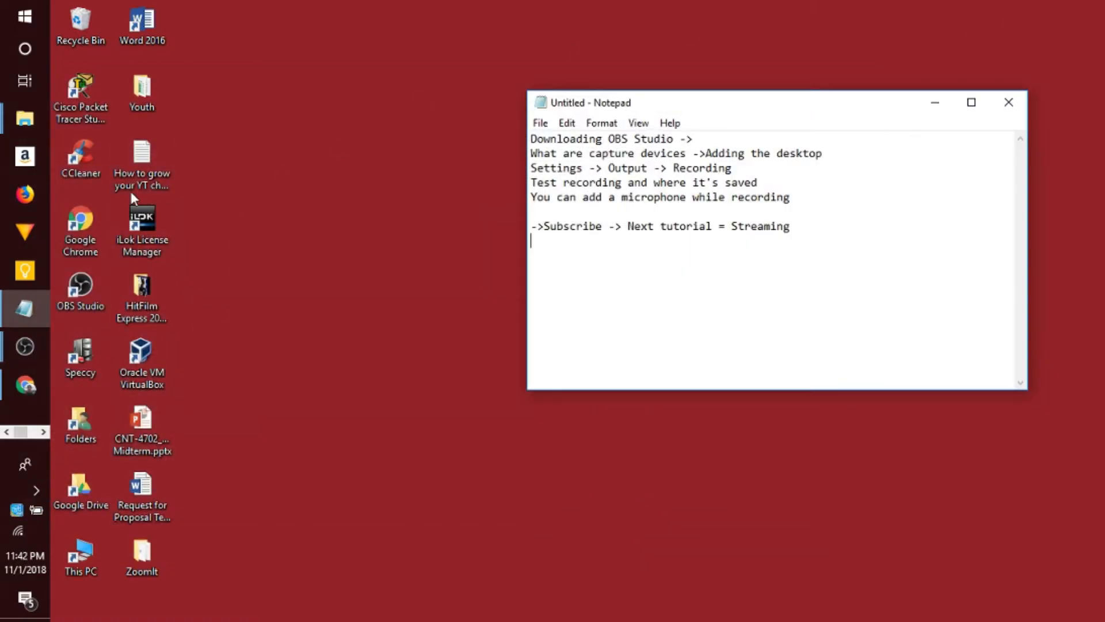
double_click(81, 239)
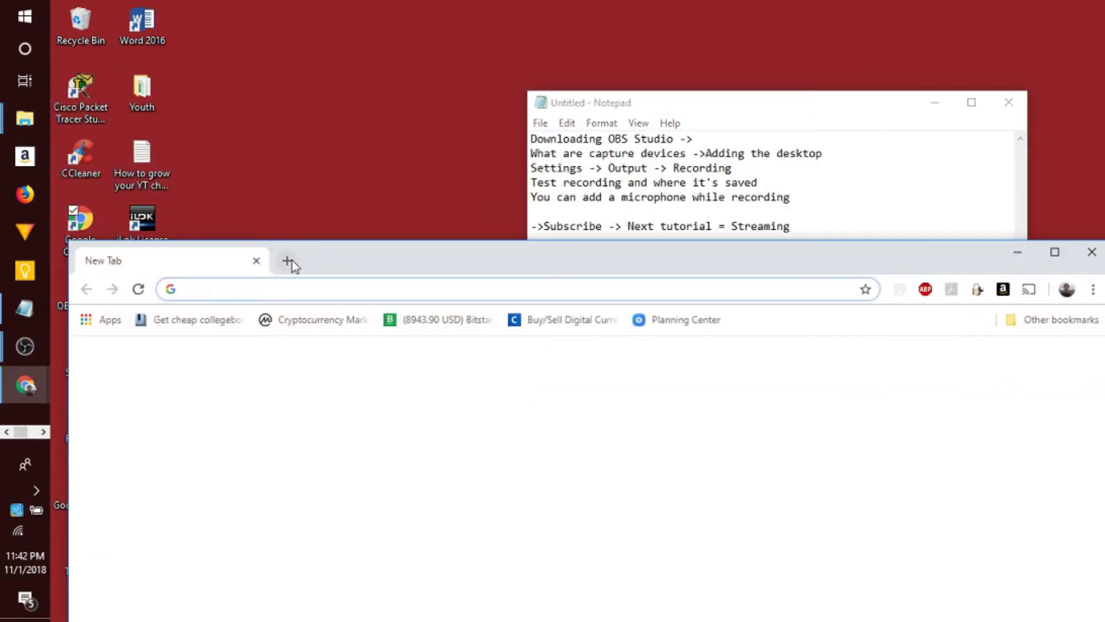
click(317, 75)
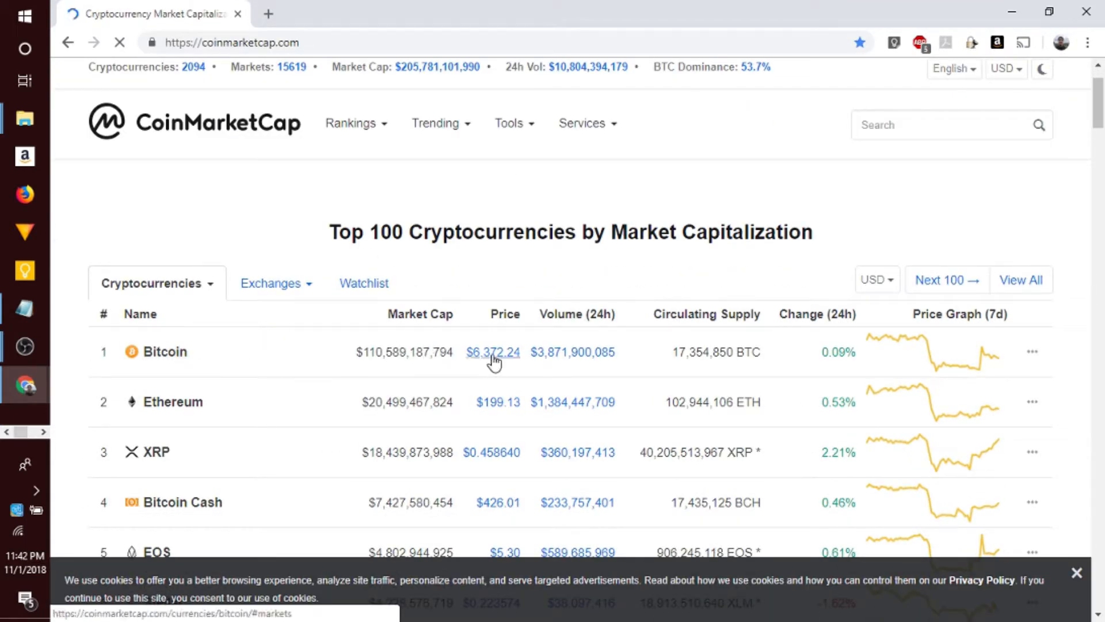
drag(461, 358, 522, 354)
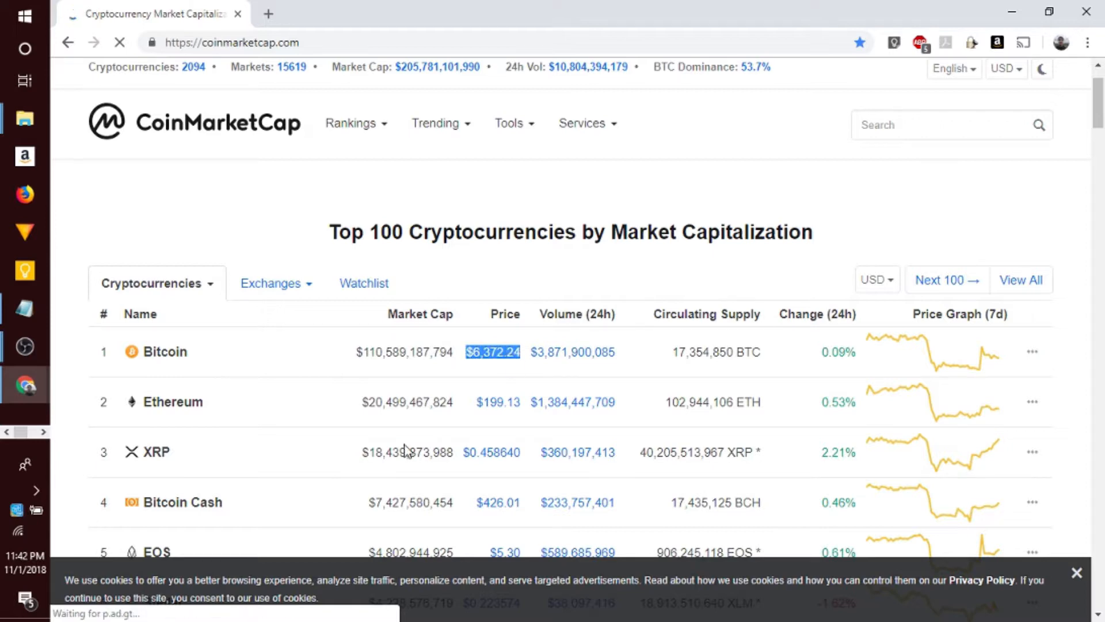
click(1015, 12)
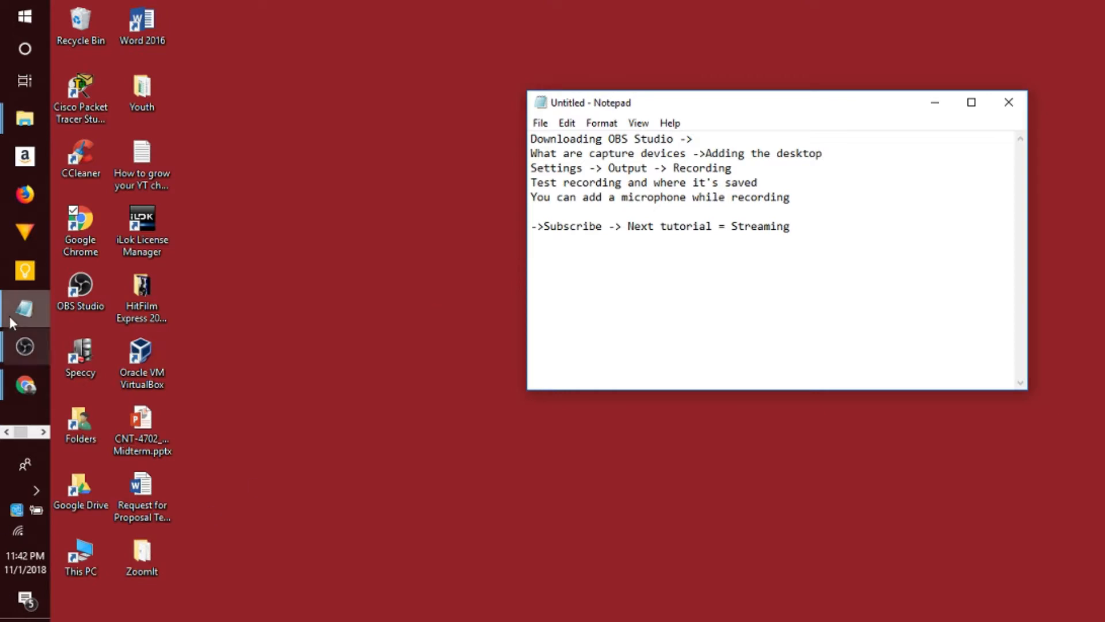
- Switch back to OBS Studio and stop the test recording
mouse_move(24, 348)
click(158, 288)
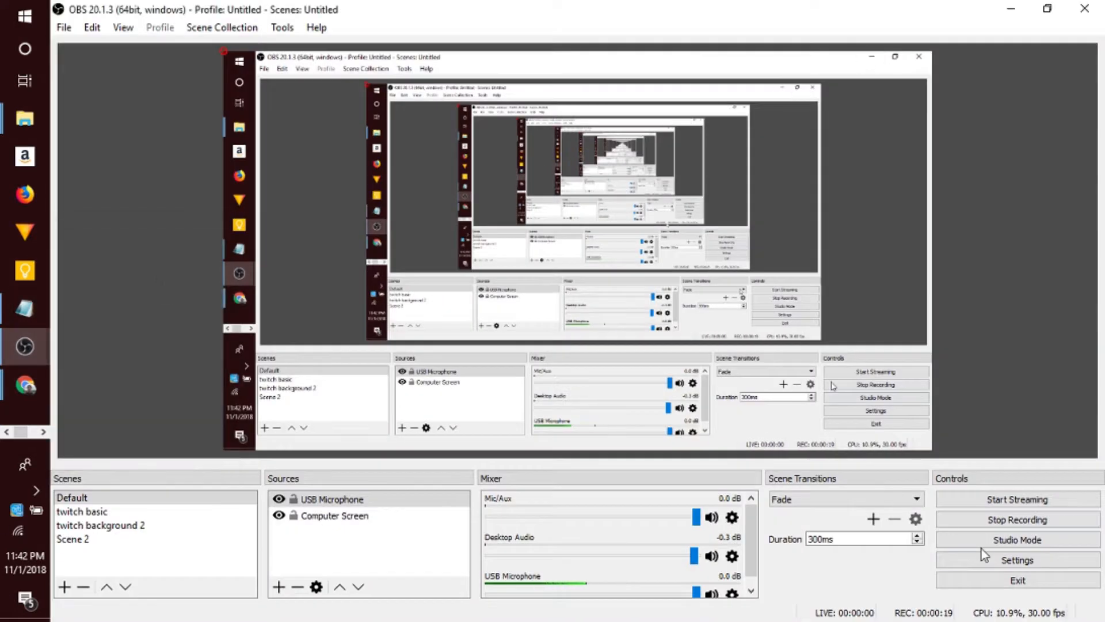
click(1004, 520)
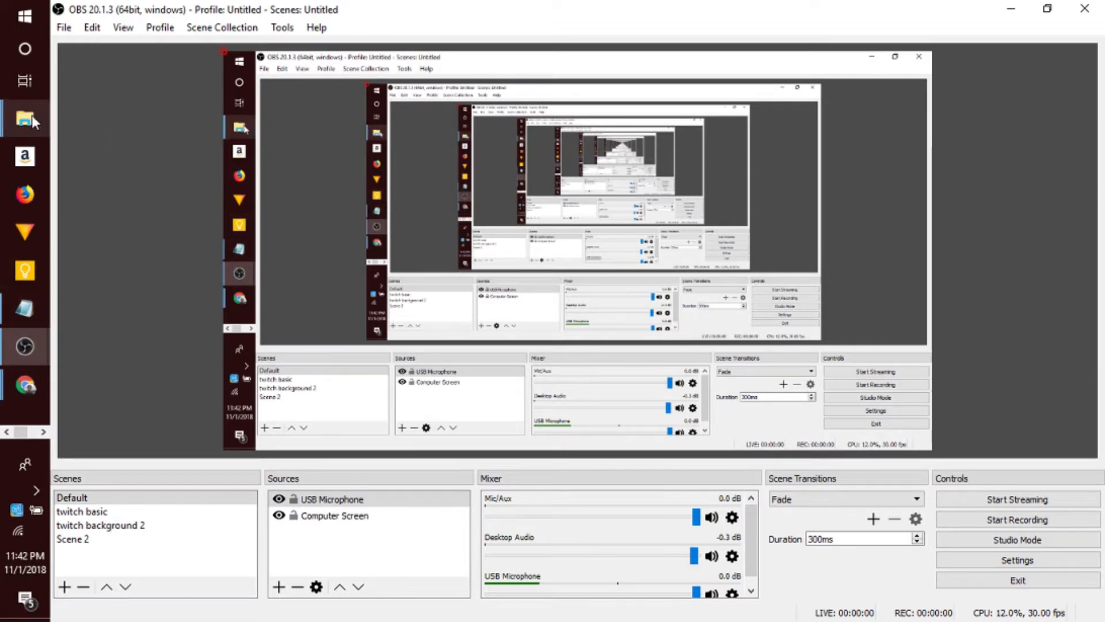
mouse_move(32, 118)
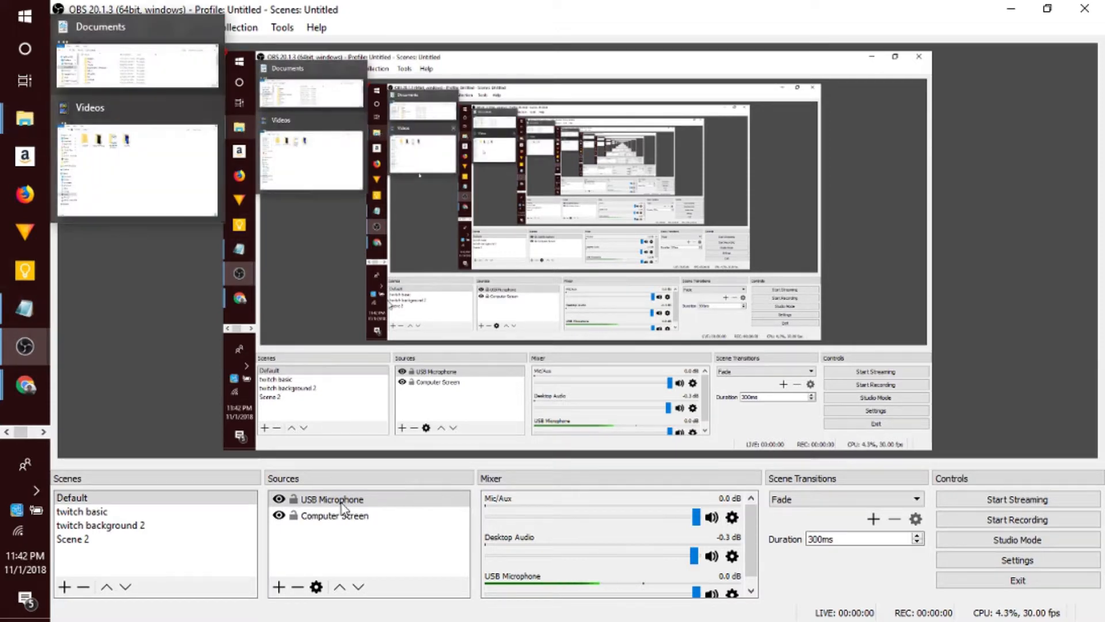
- Check the recording path in the recording output settings and its folder chooser, then close both without changes
click(1010, 562)
click(242, 141)
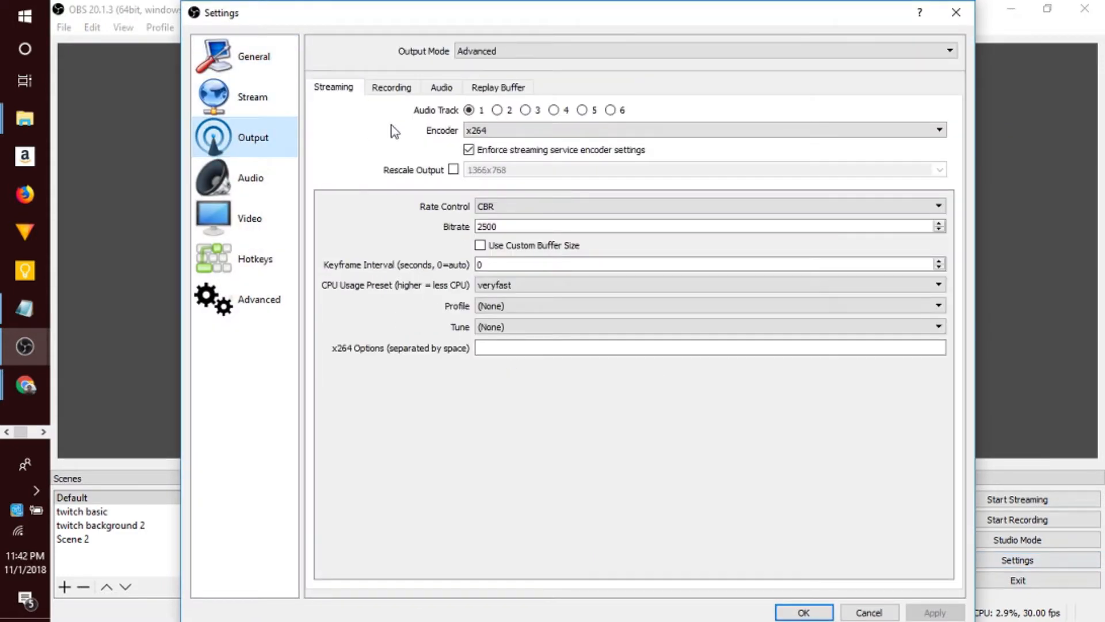
click(397, 89)
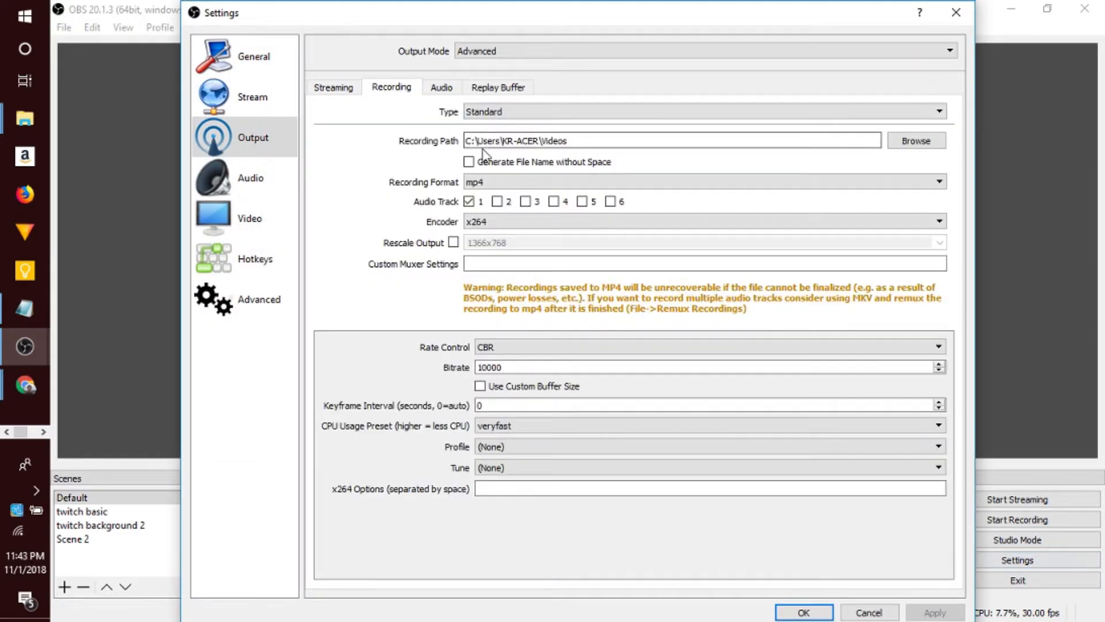
drag(465, 140, 602, 140)
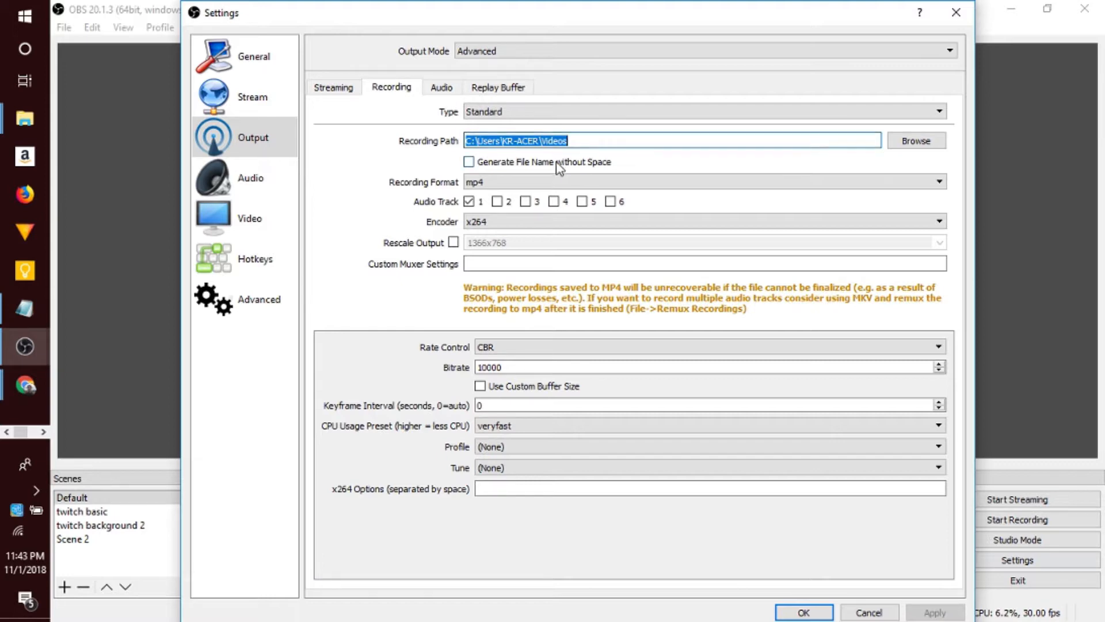
click(918, 143)
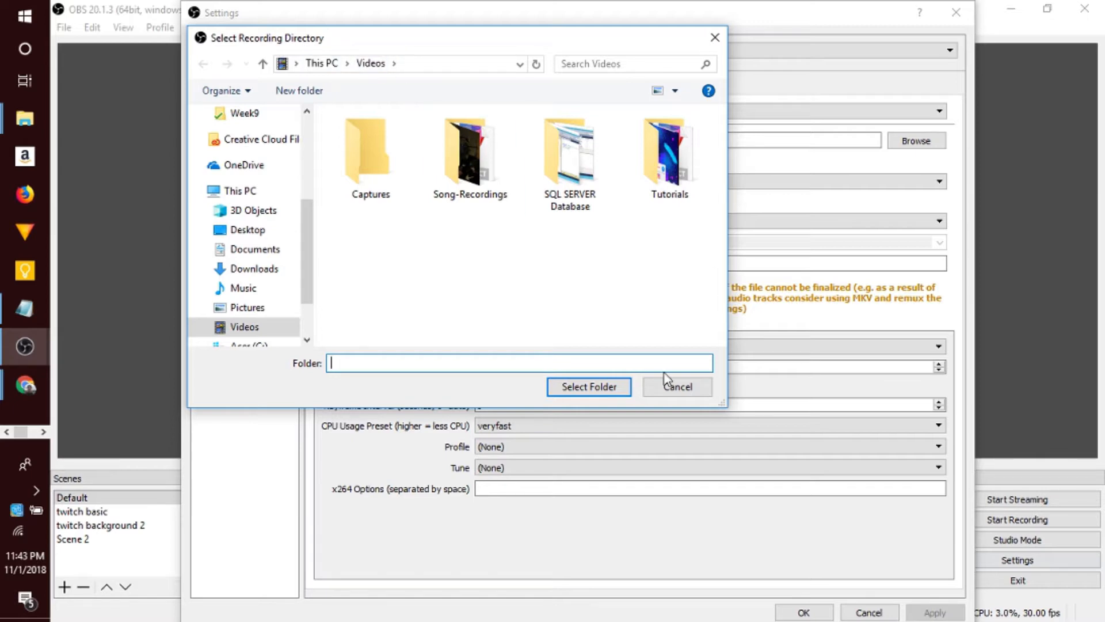
click(678, 387)
click(956, 12)
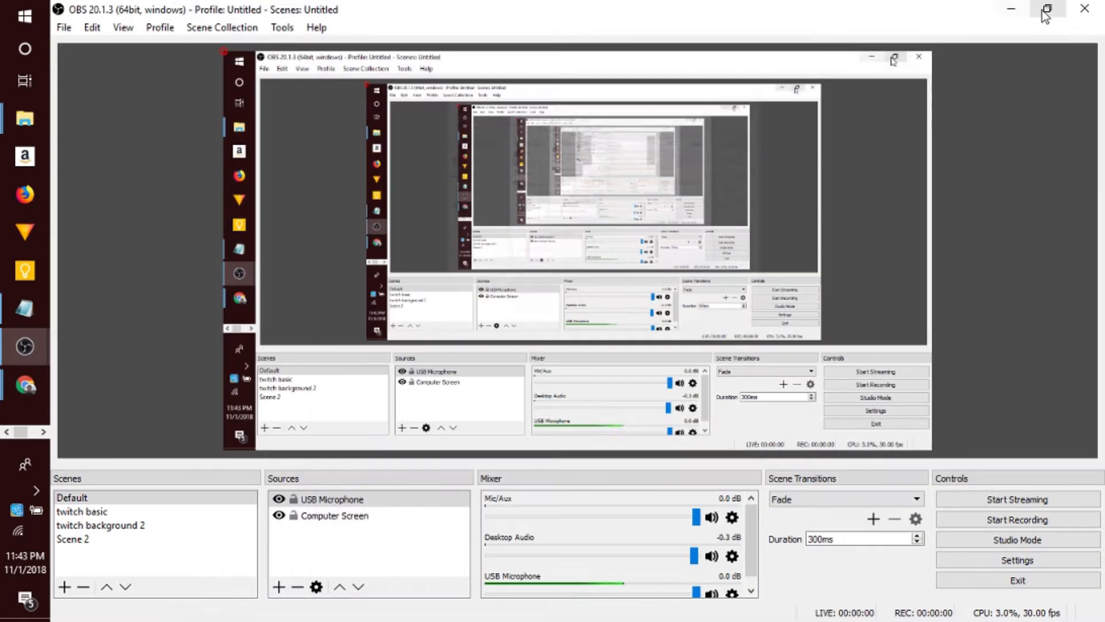
- Minimize OBS Studio and bring up the Videos folder in File Explorer
click(1011, 8)
click(25, 122)
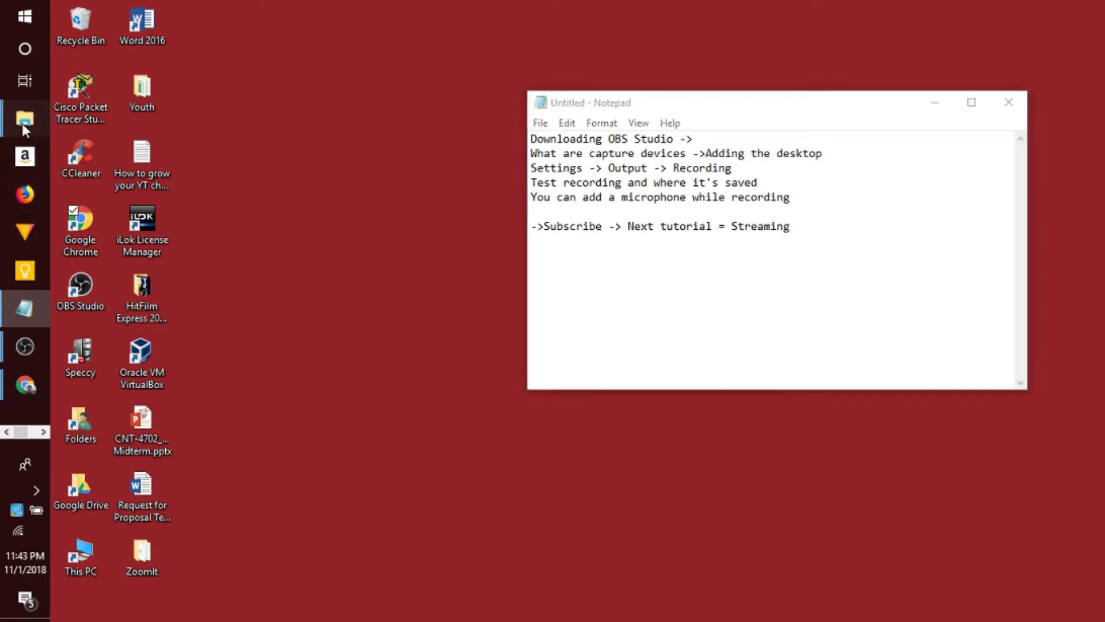
click(113, 173)
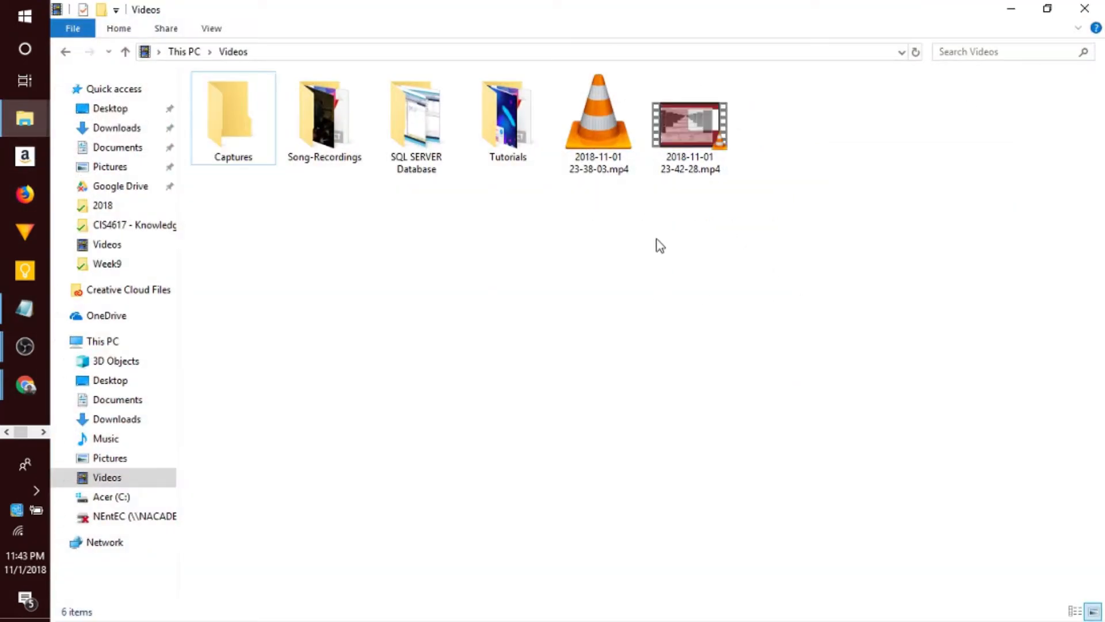
click(695, 140)
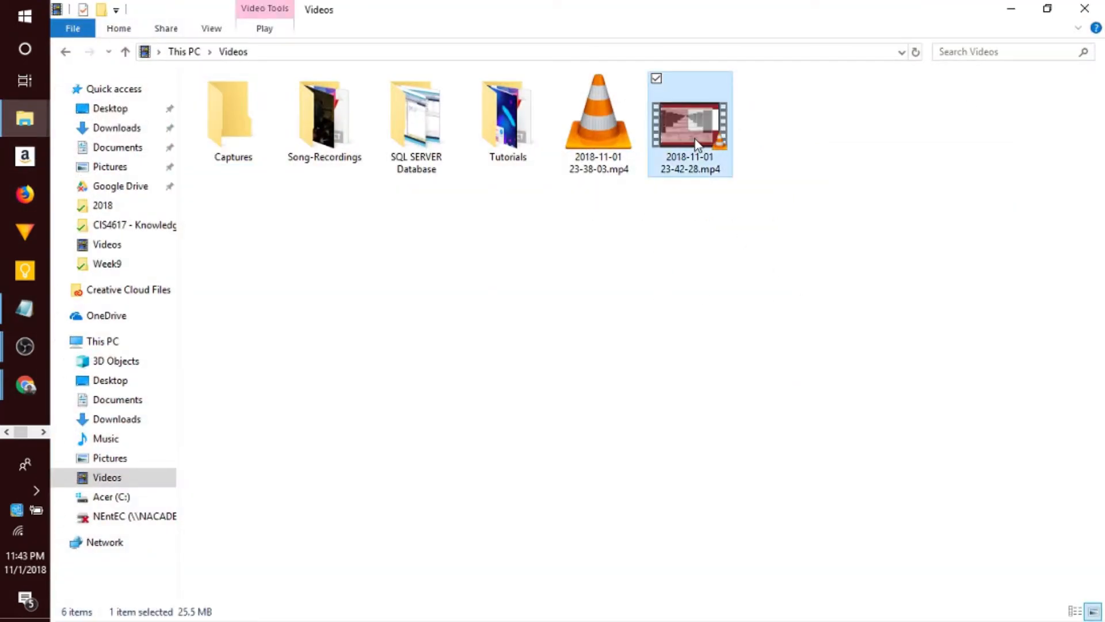
double_click(696, 140)
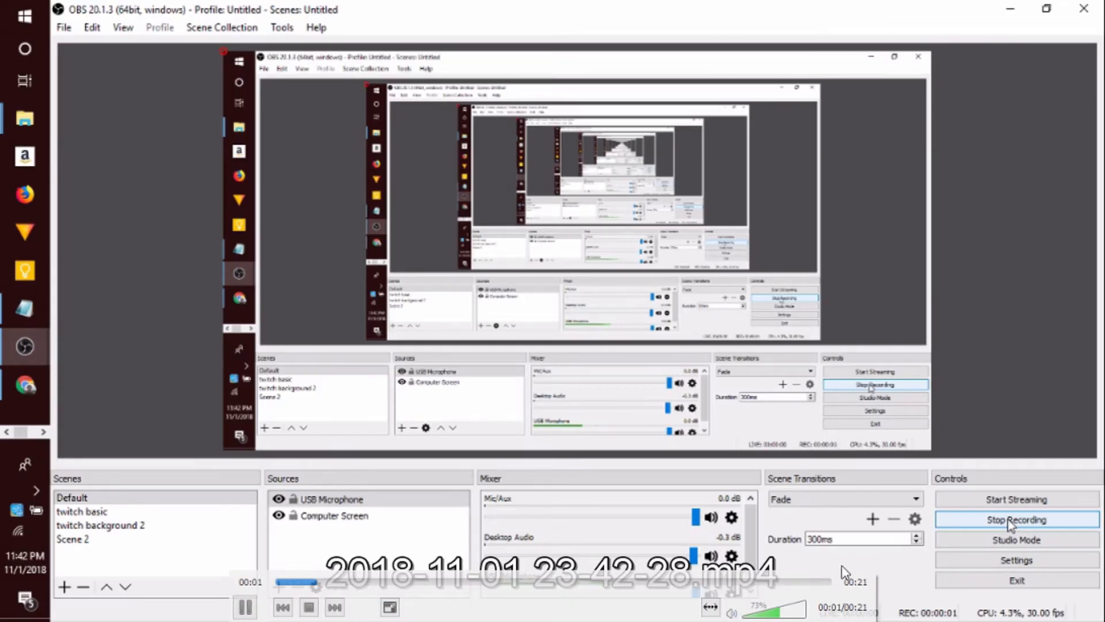
scroll(802, 609, up, 3)
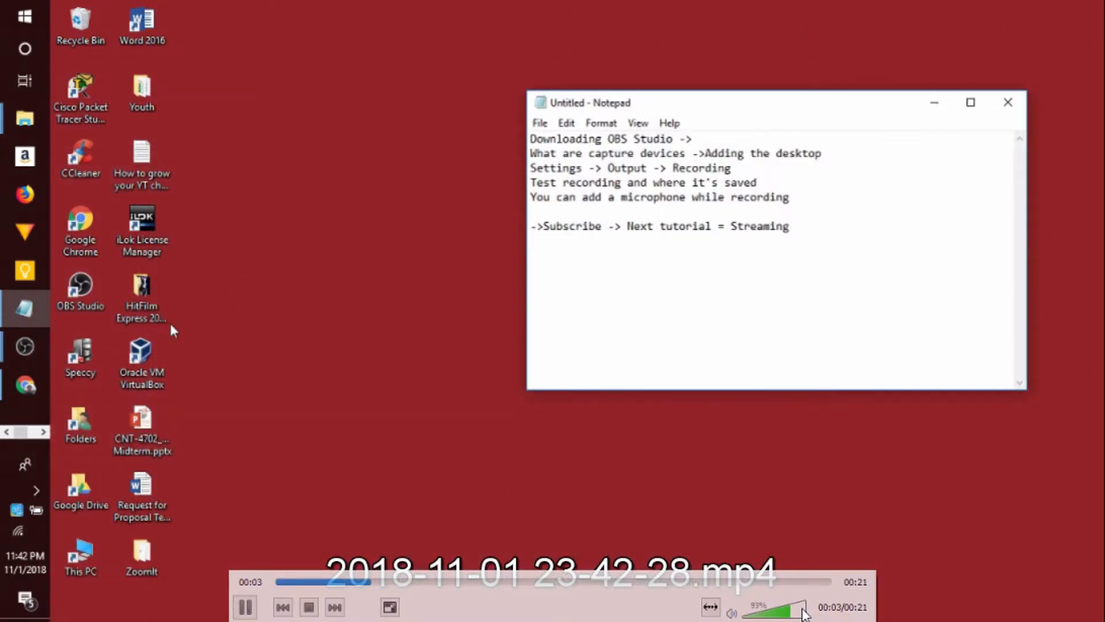
scroll(804, 615, up, 6)
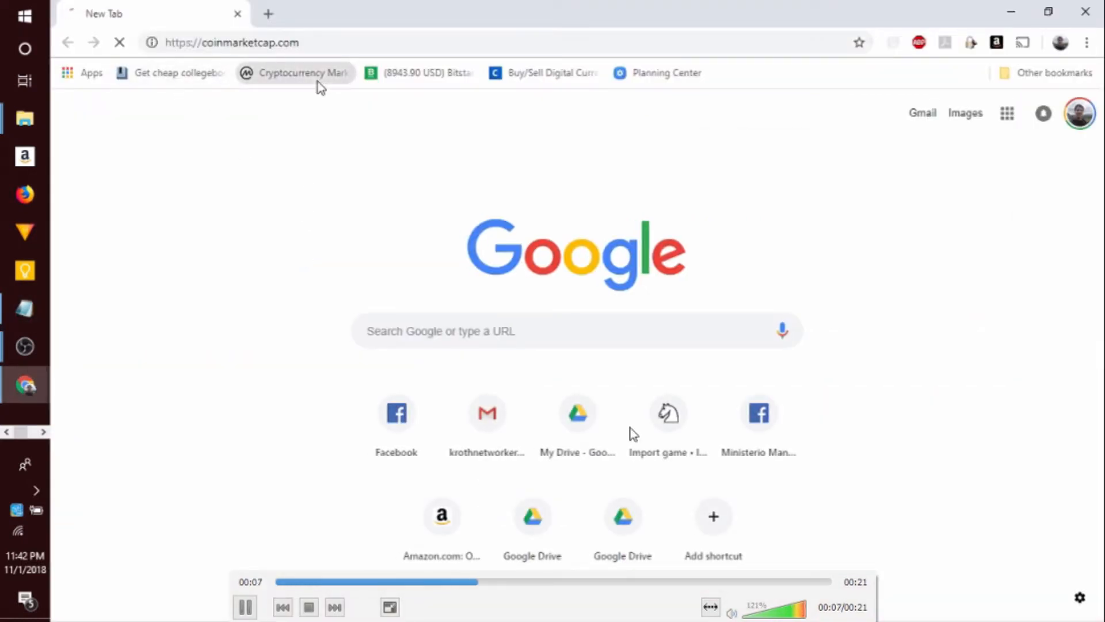
key(Escape)
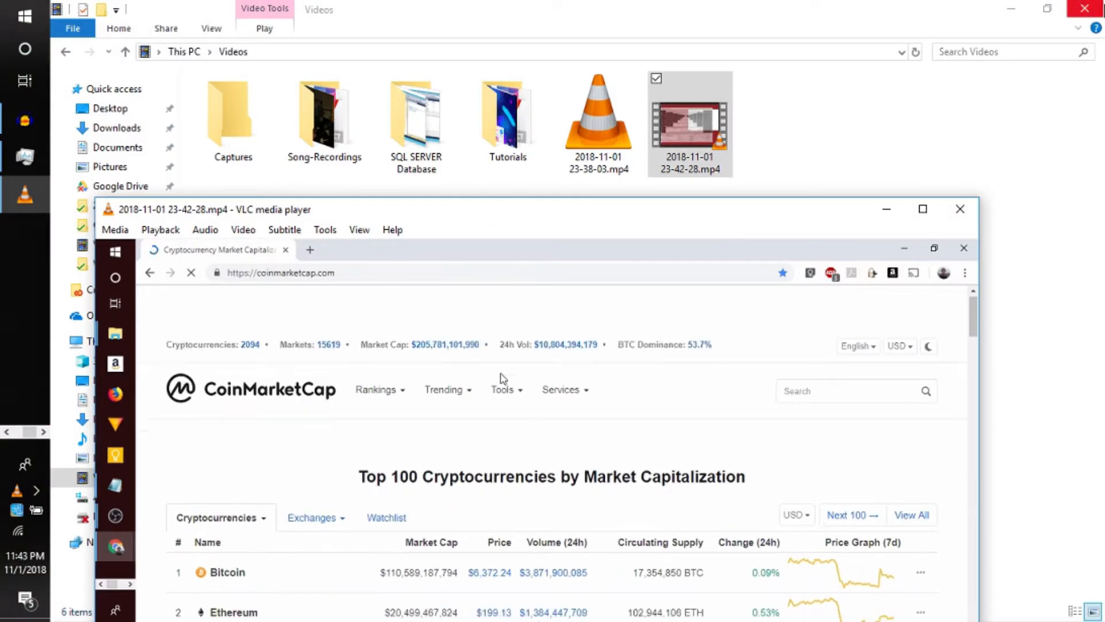
click(960, 209)
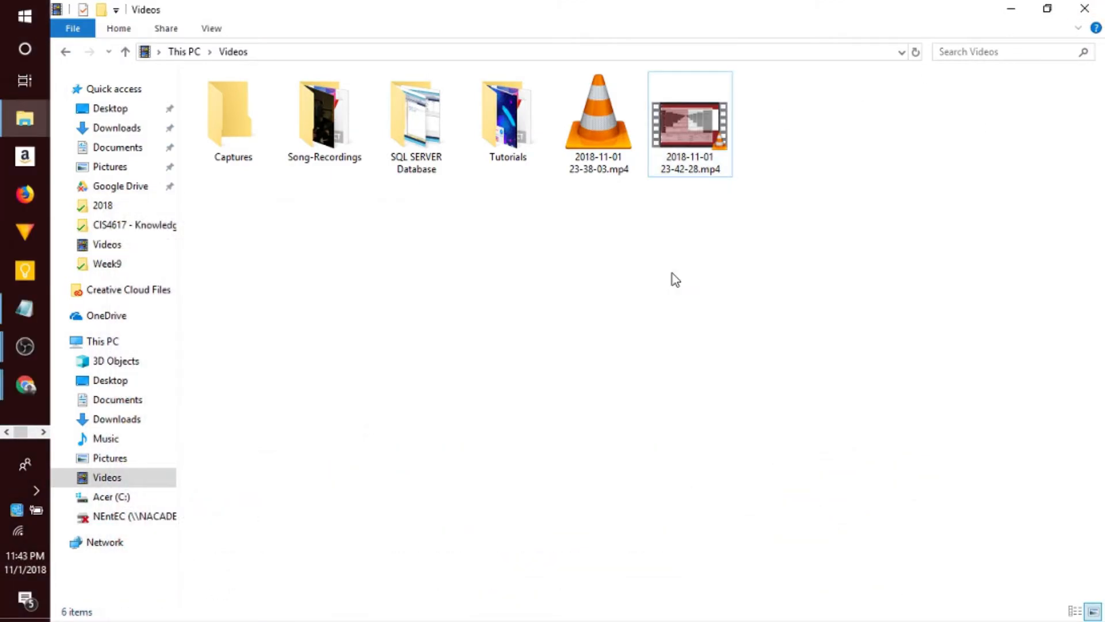
- Check the tutorial outline in Notepad, then minimize it and the Videos folder window
click(25, 311)
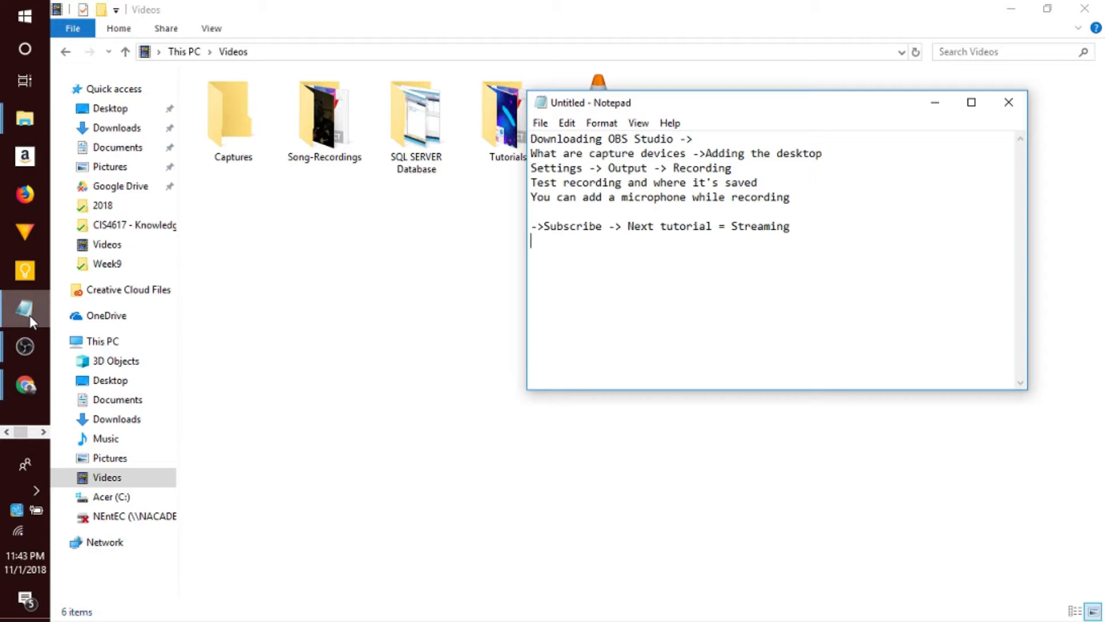
click(29, 315)
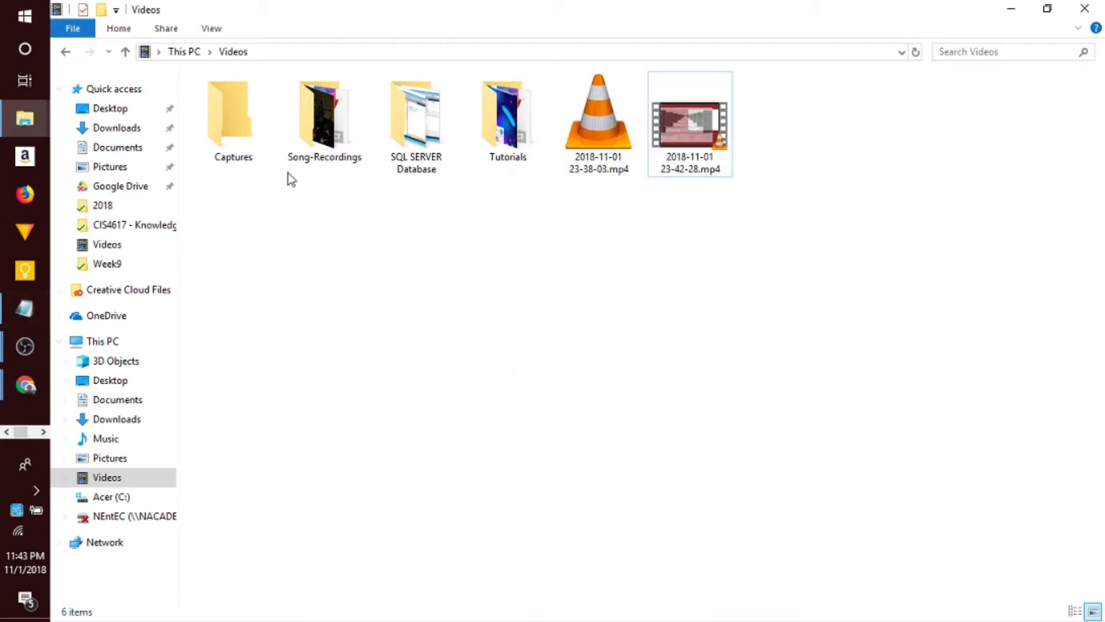
click(1016, 10)
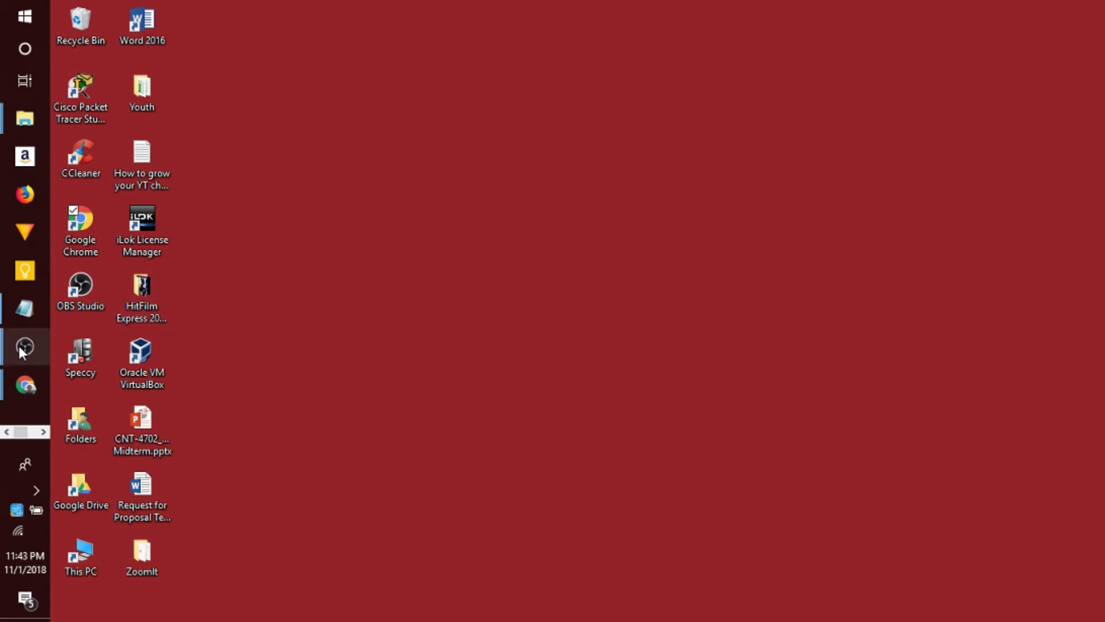
- Bring up OBS Studio and add a new Video Capture Device source named Webcam to the Default scene, using the HD WebCam device
mouse_move(25, 345)
mouse_move(131, 256)
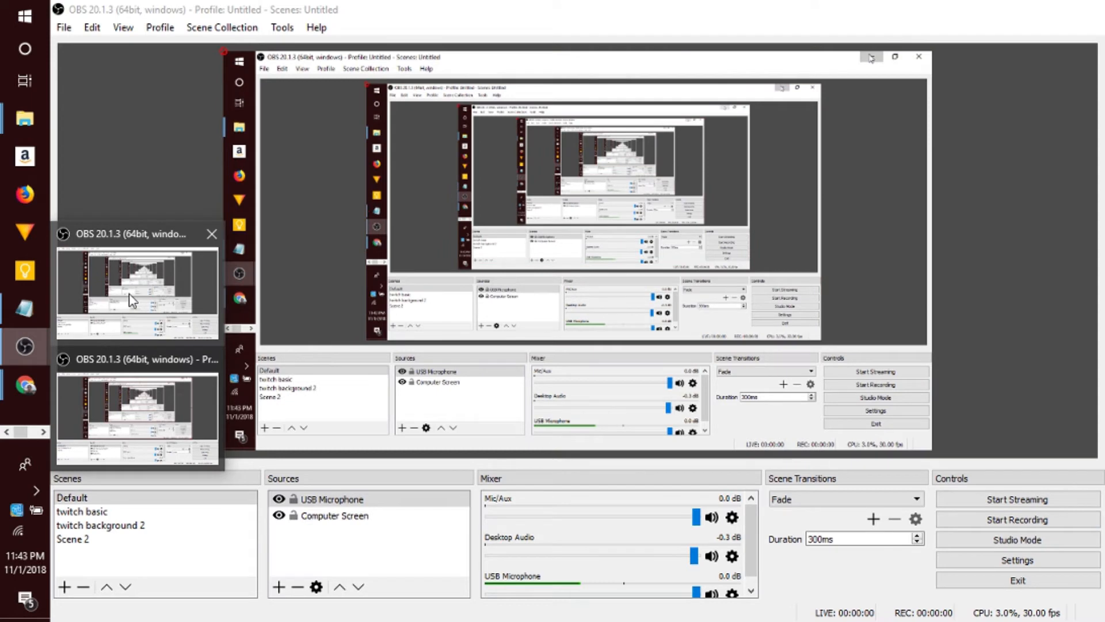
click(131, 299)
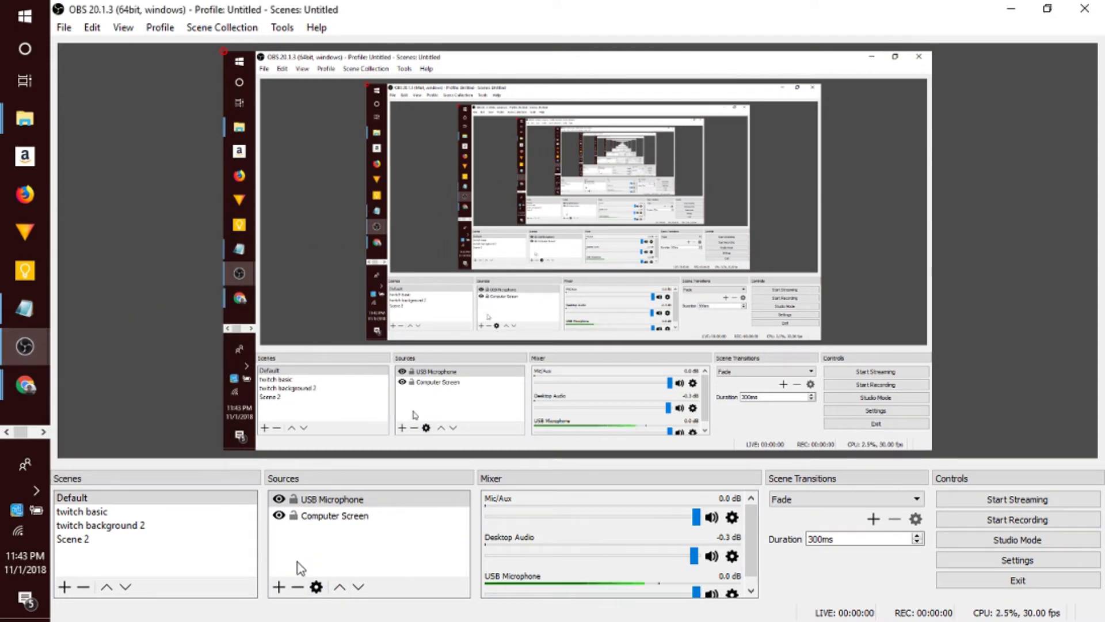
click(279, 587)
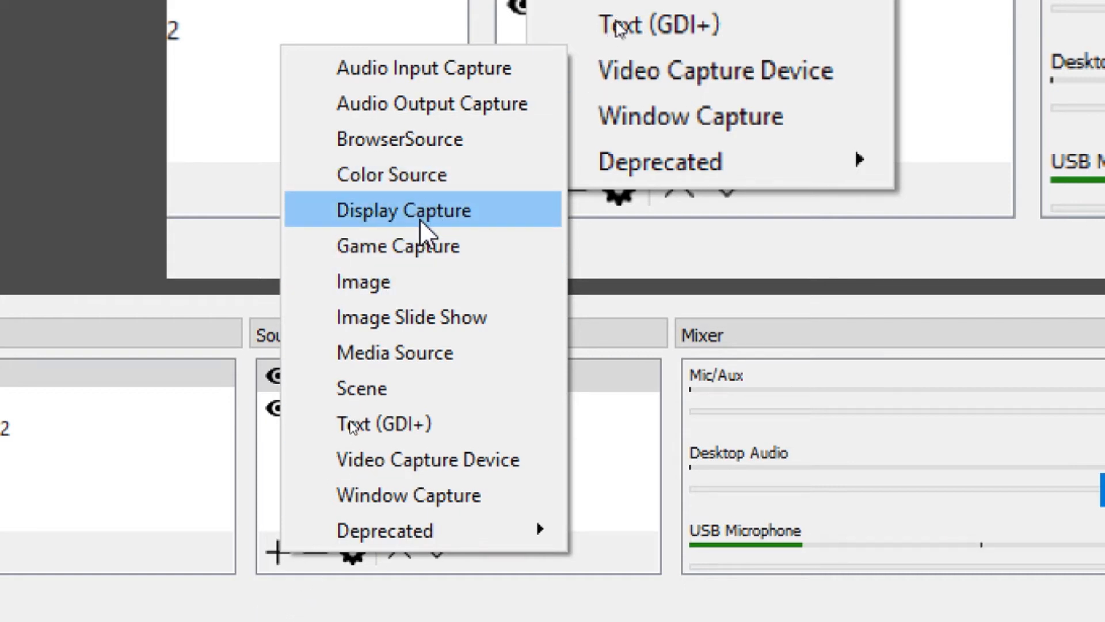
click(459, 458)
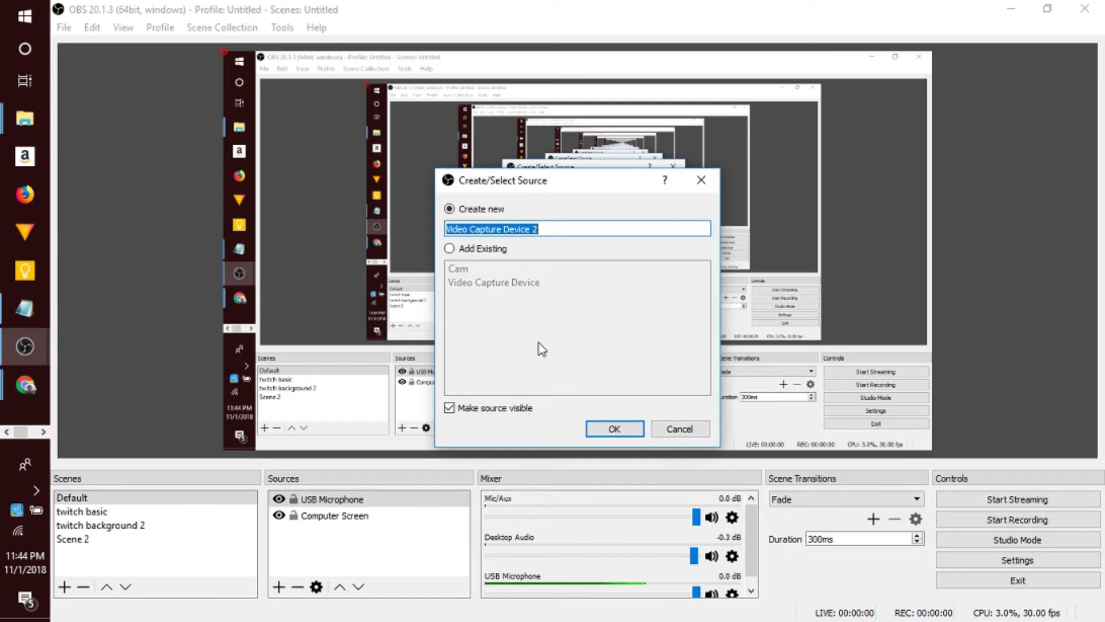
text(Webcam)
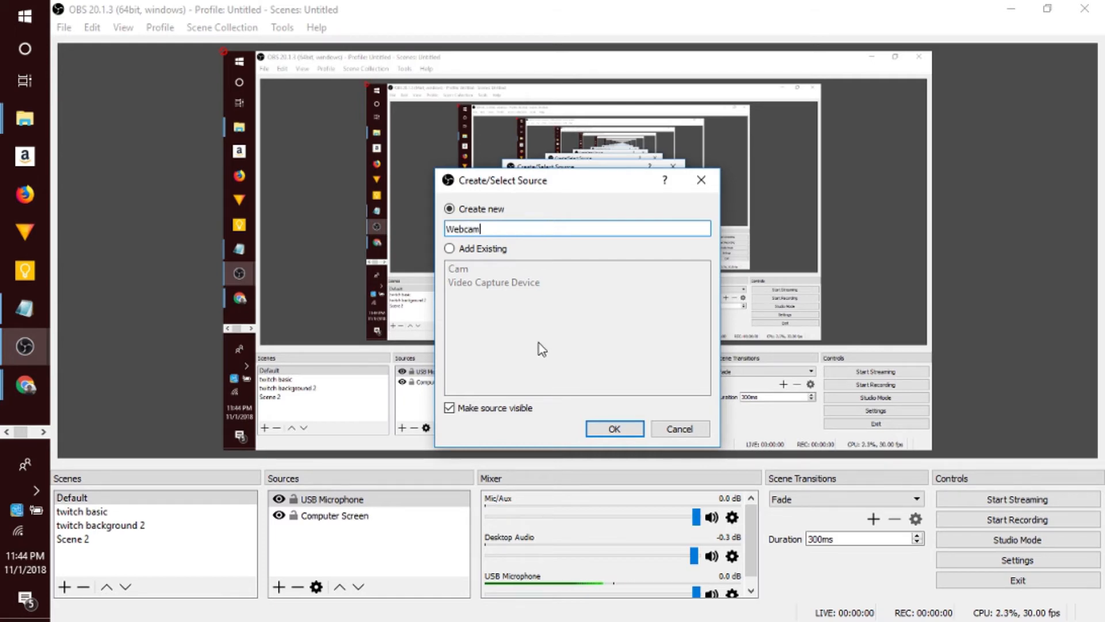
key(Return)
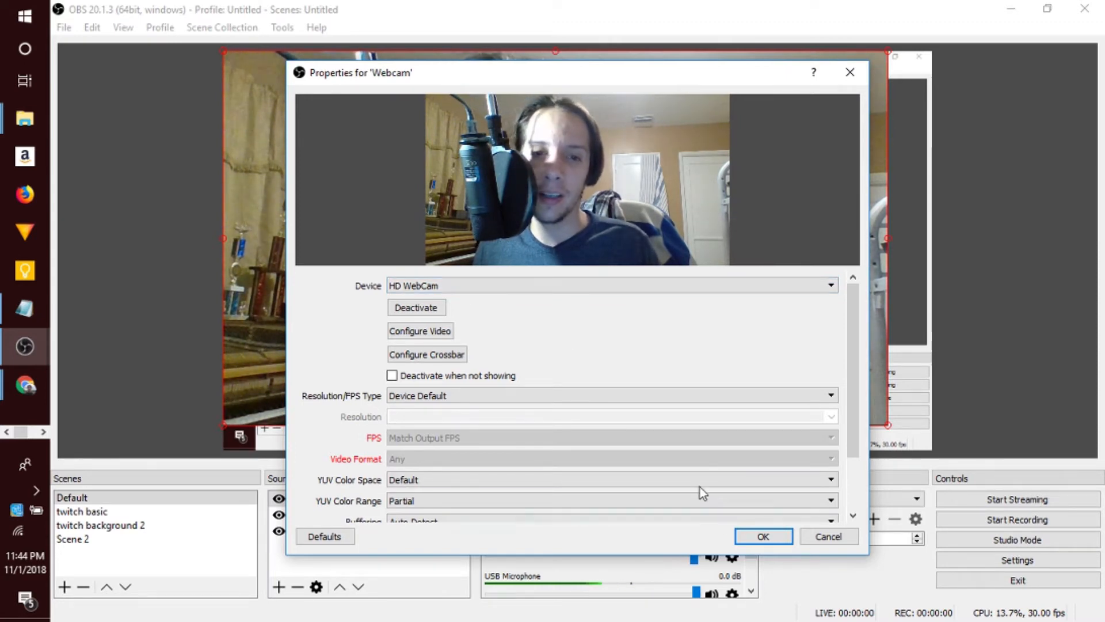
click(763, 536)
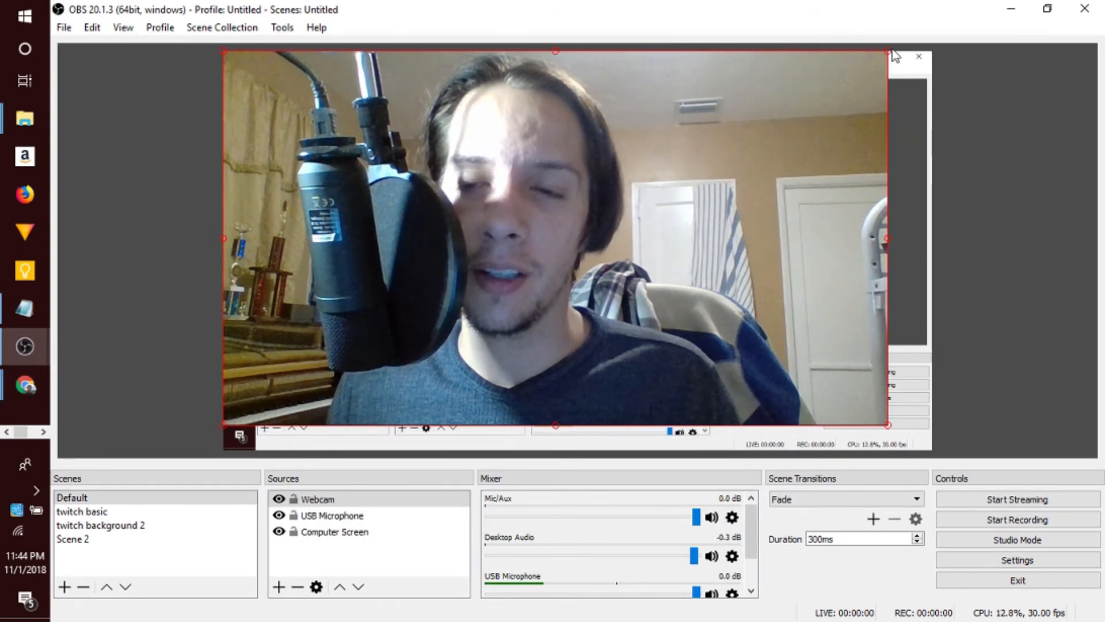
- Shrink the webcam image to under a third of the canvas width and place it flush in the canvas's upper-right corner
drag(876, 56, 323, 299)
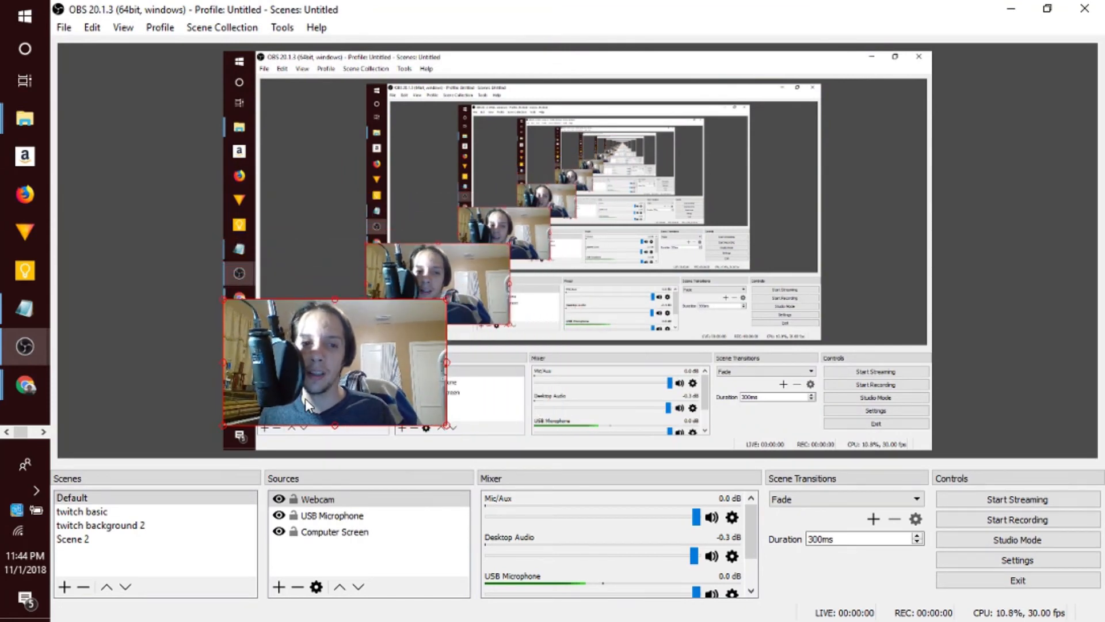
drag(305, 398, 825, 143)
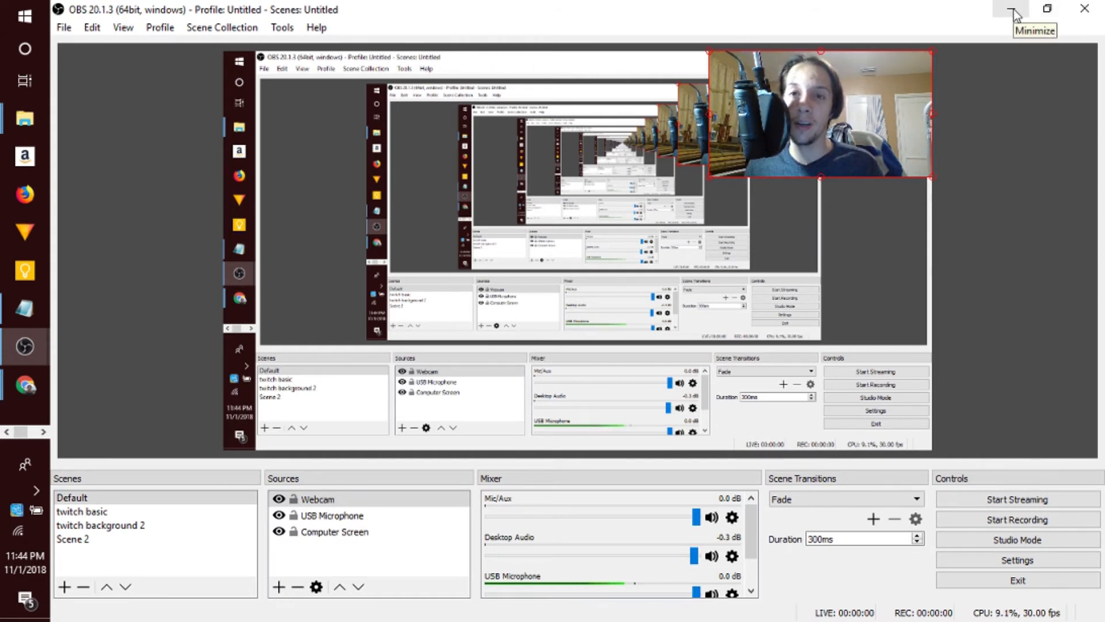
drag(705, 53, 729, 61)
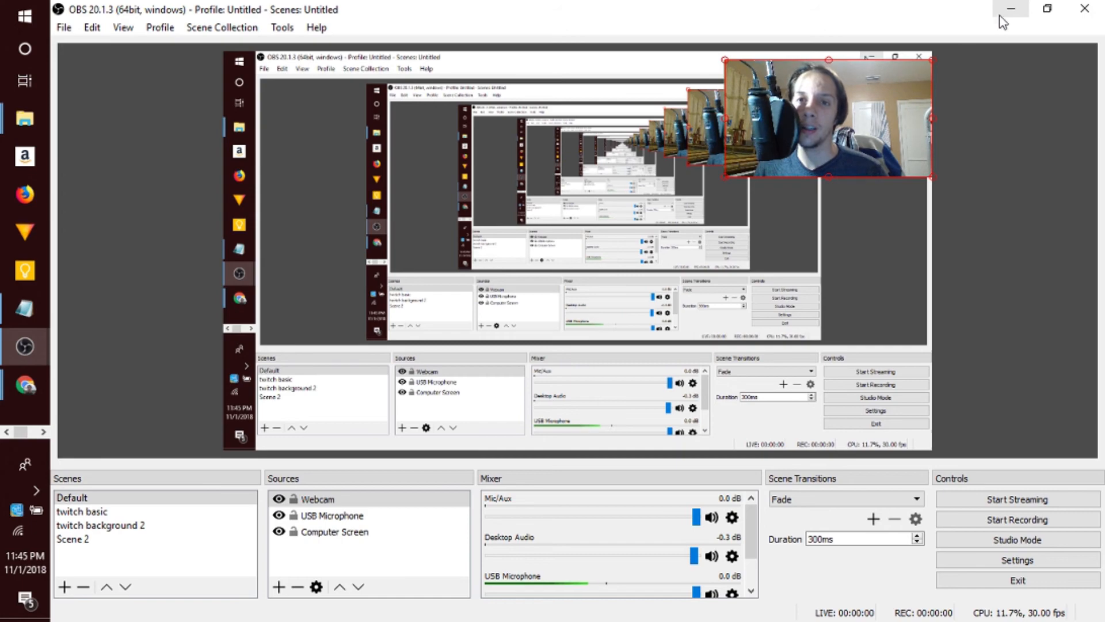
drag(881, 110, 880, 99)
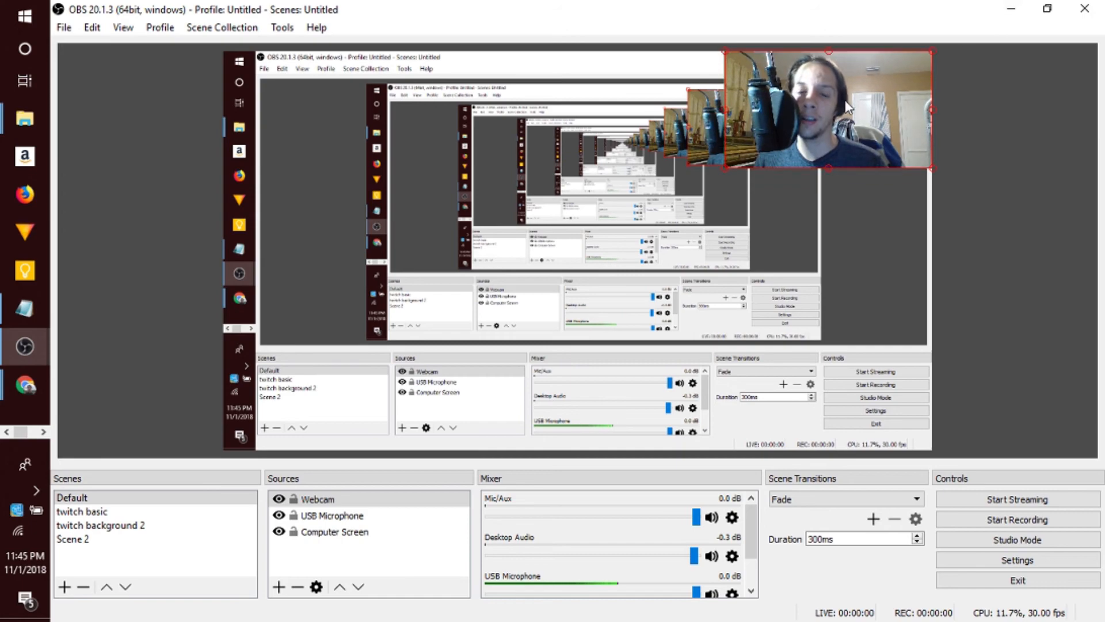
- Switch to the tutorial outline in Notepad, highlight the word Streaming in its last line, and minimize the window
click(1008, 10)
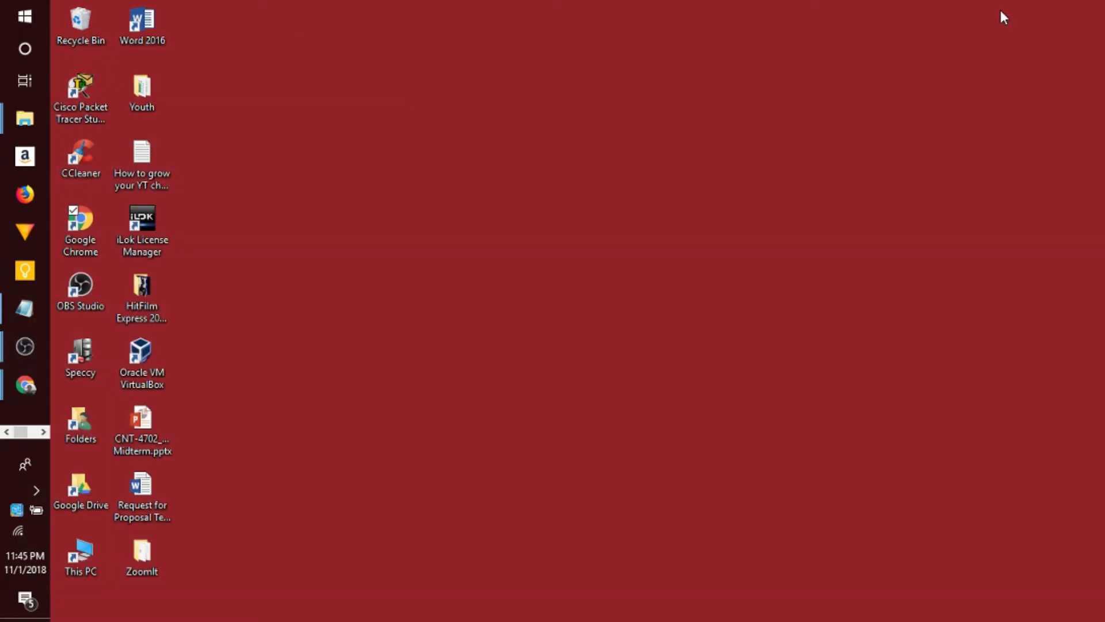
click(24, 311)
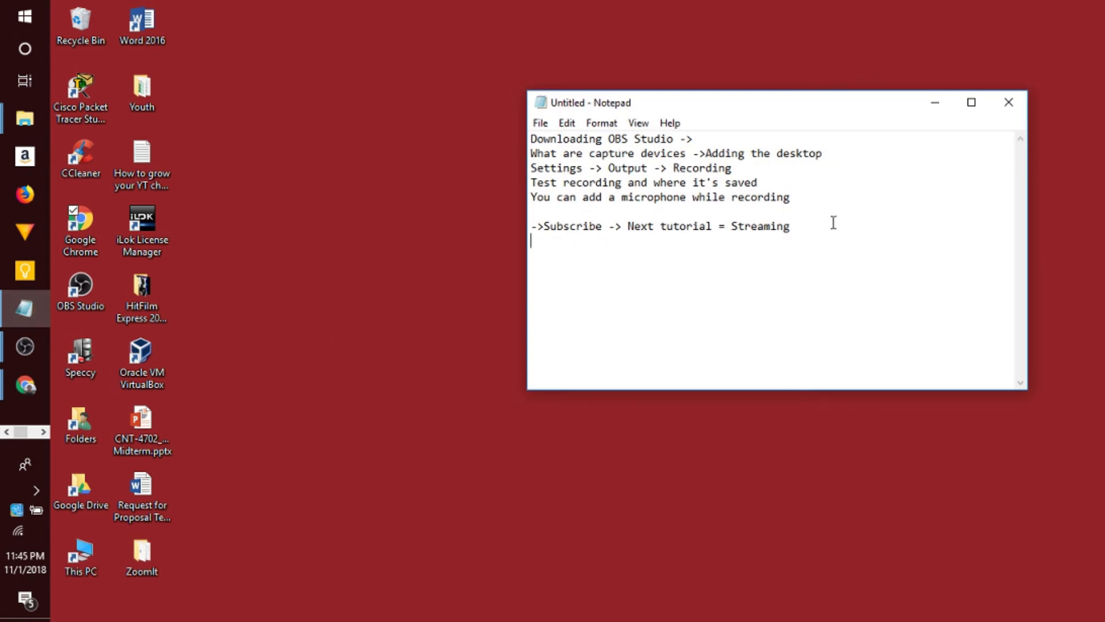
drag(793, 225, 748, 233)
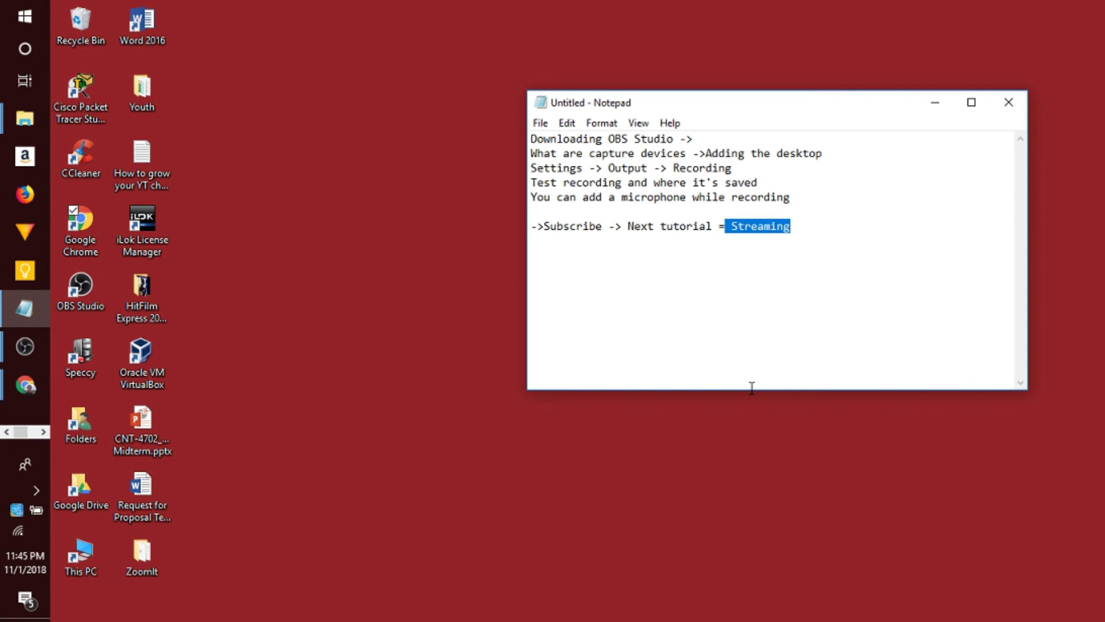
click(931, 107)
mouse_move(42, 351)
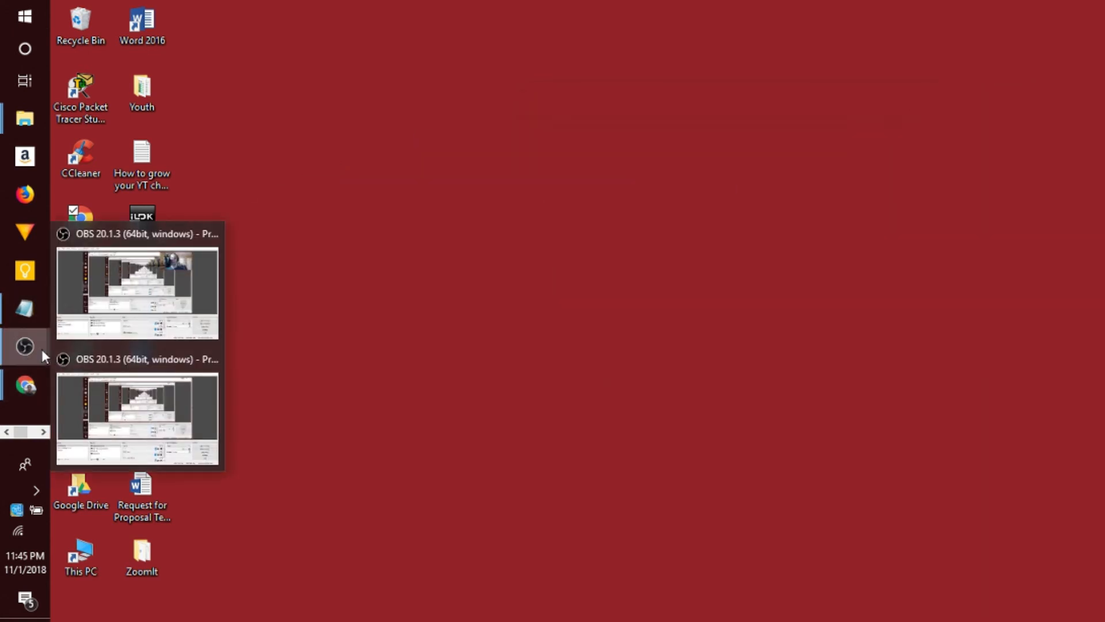